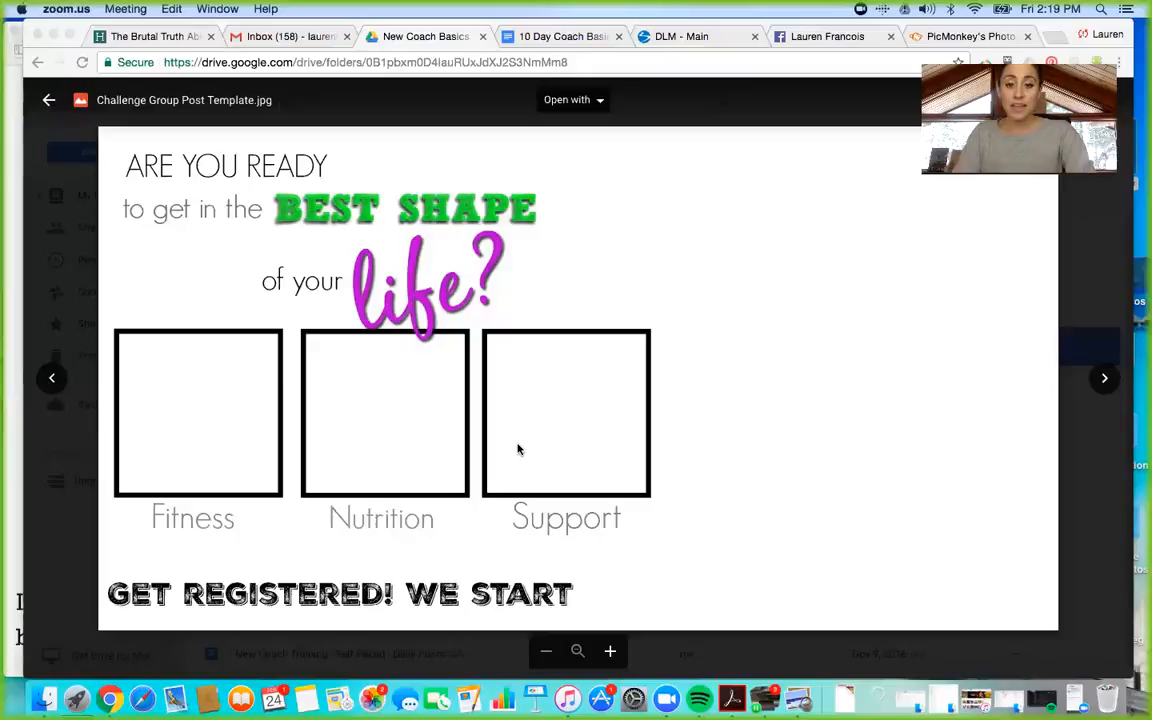
Download the Challenge Group Post Template.jpg image from Google Drive.
left_click_drag(1035, 48, 663, 35)
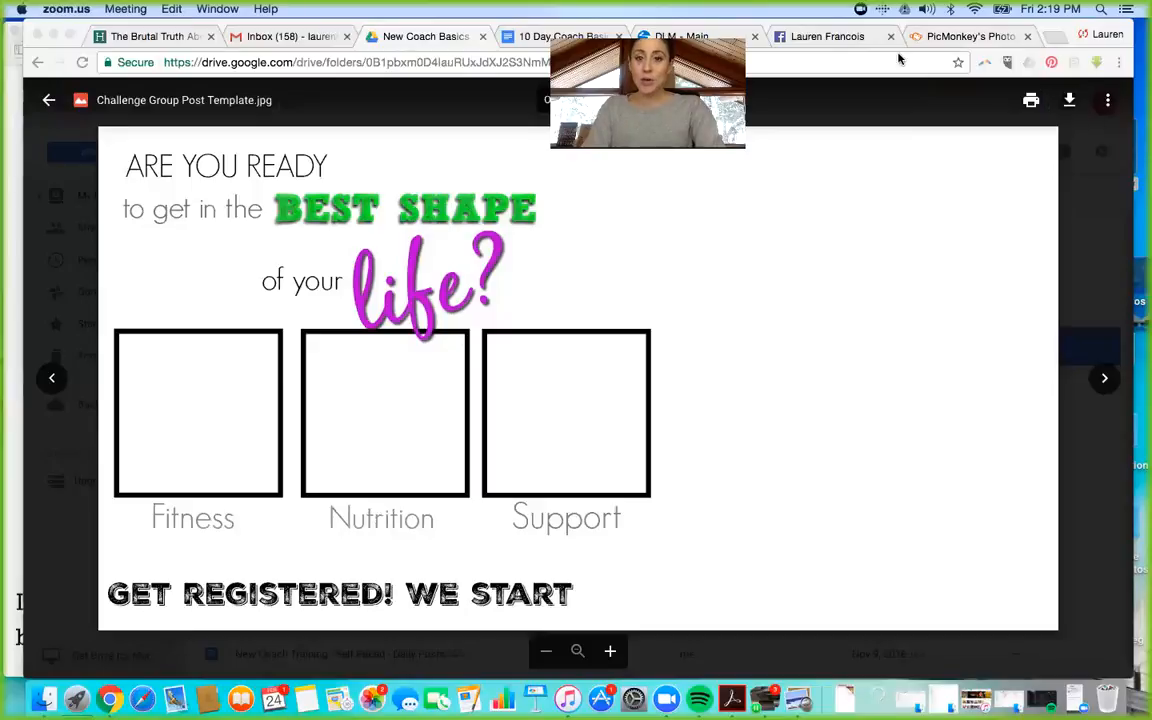
left_click_drag(694, 25, 606, 21)
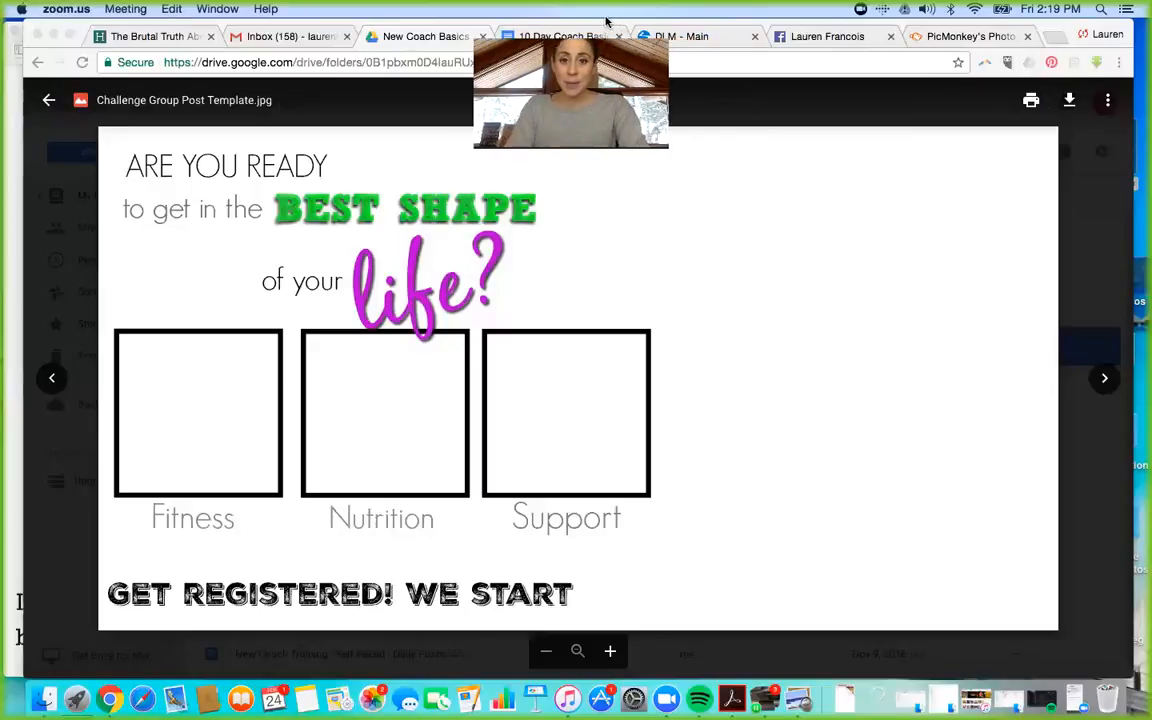
left_click(1070, 104)
left_click(1070, 104)
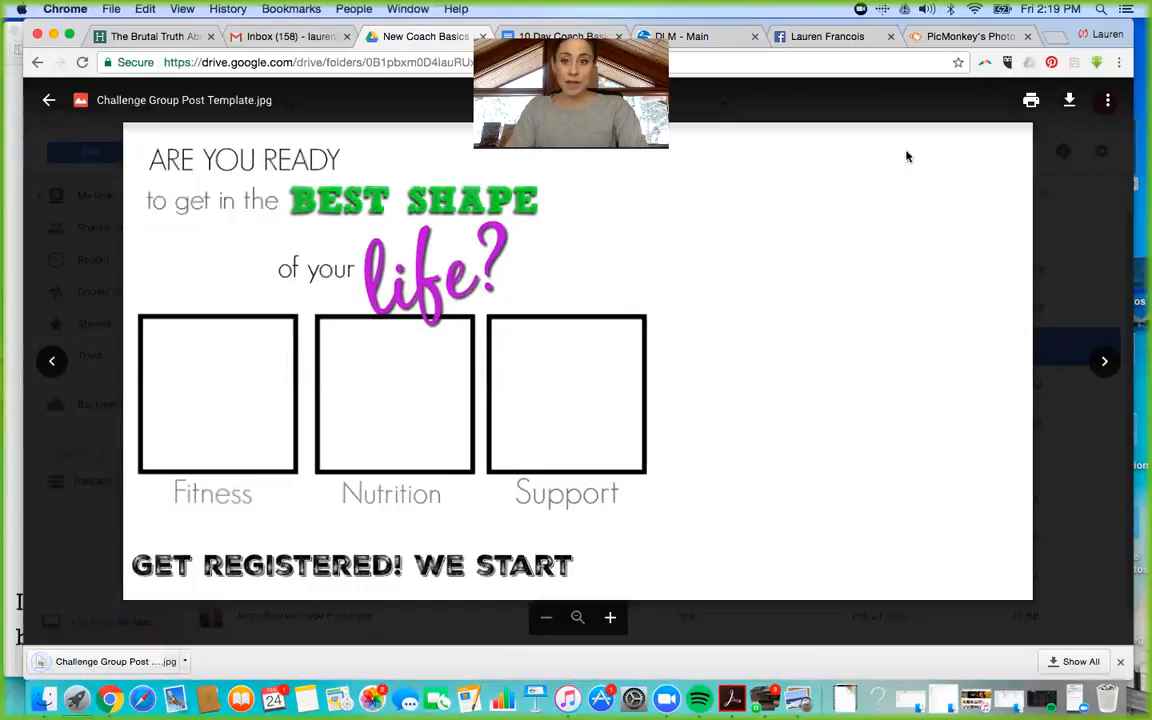
Switch to PicMonkey and open Challenge Group Post Template.jpg from the Downloads folder for editing.
left_click(957, 38)
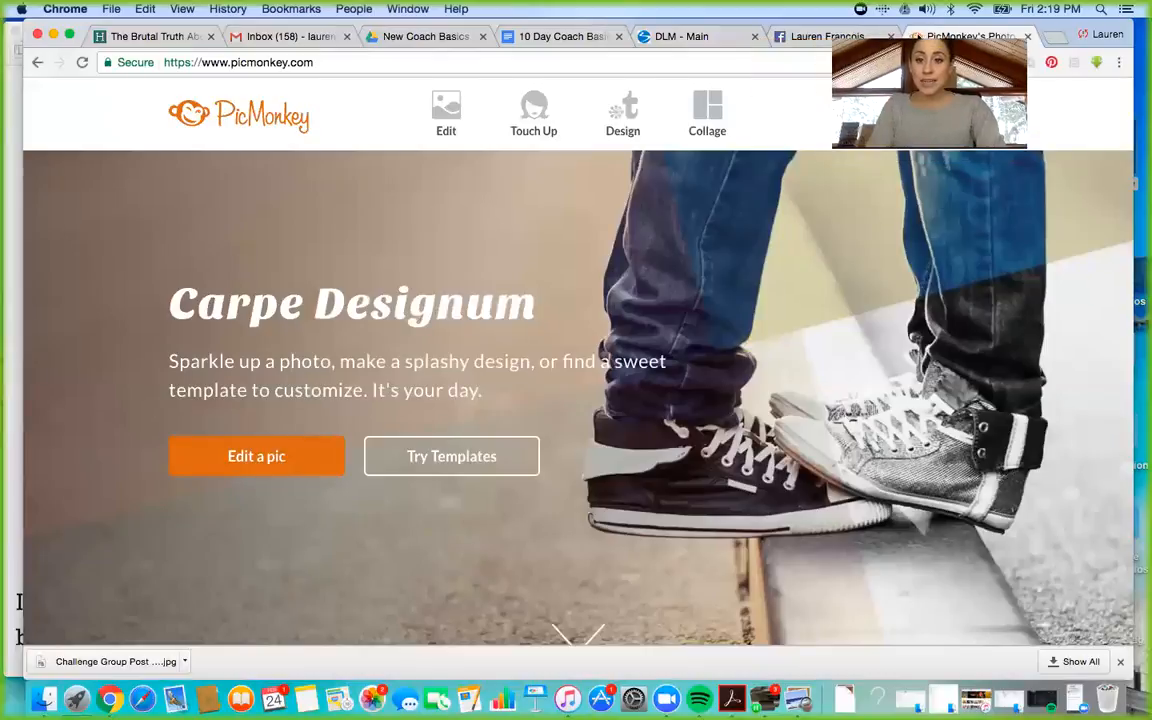
left_click(455, 117)
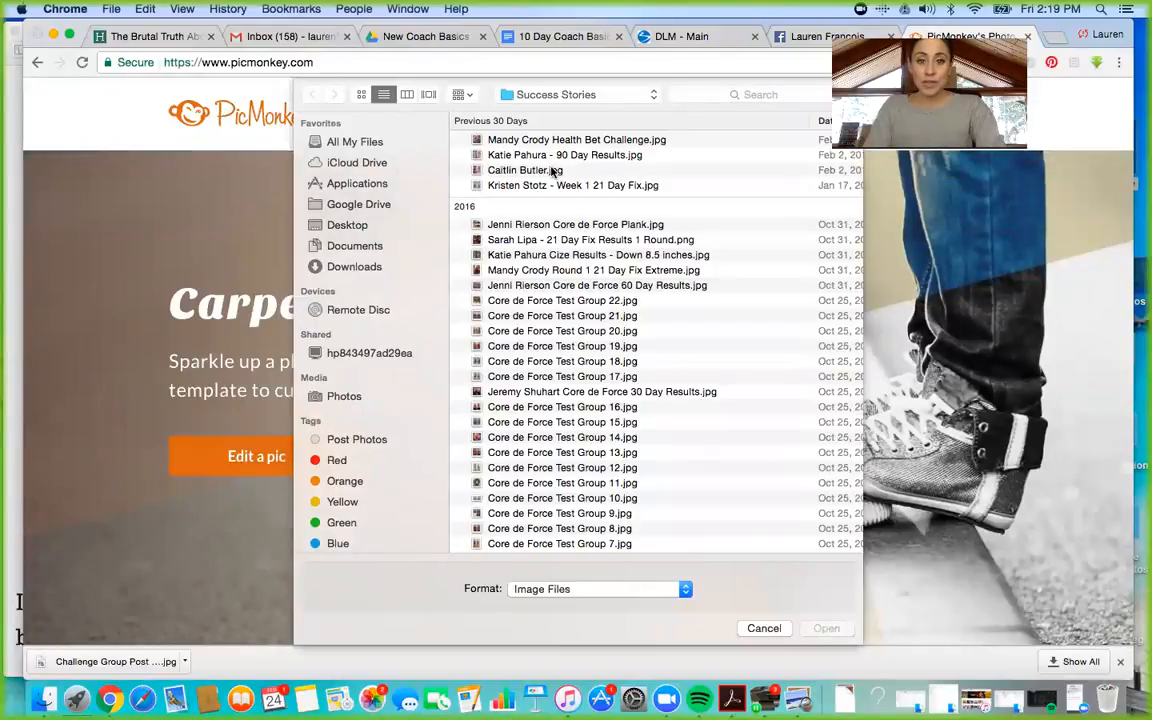
left_click(349, 267)
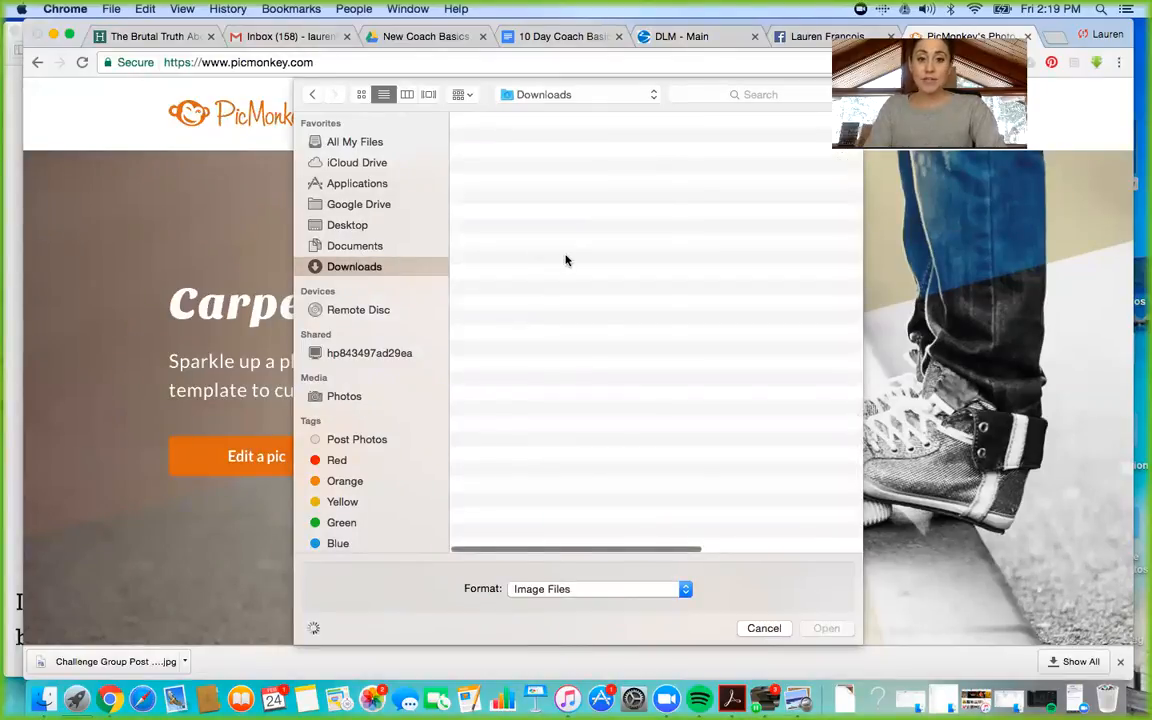
scroll(600, 308, "down", 20)
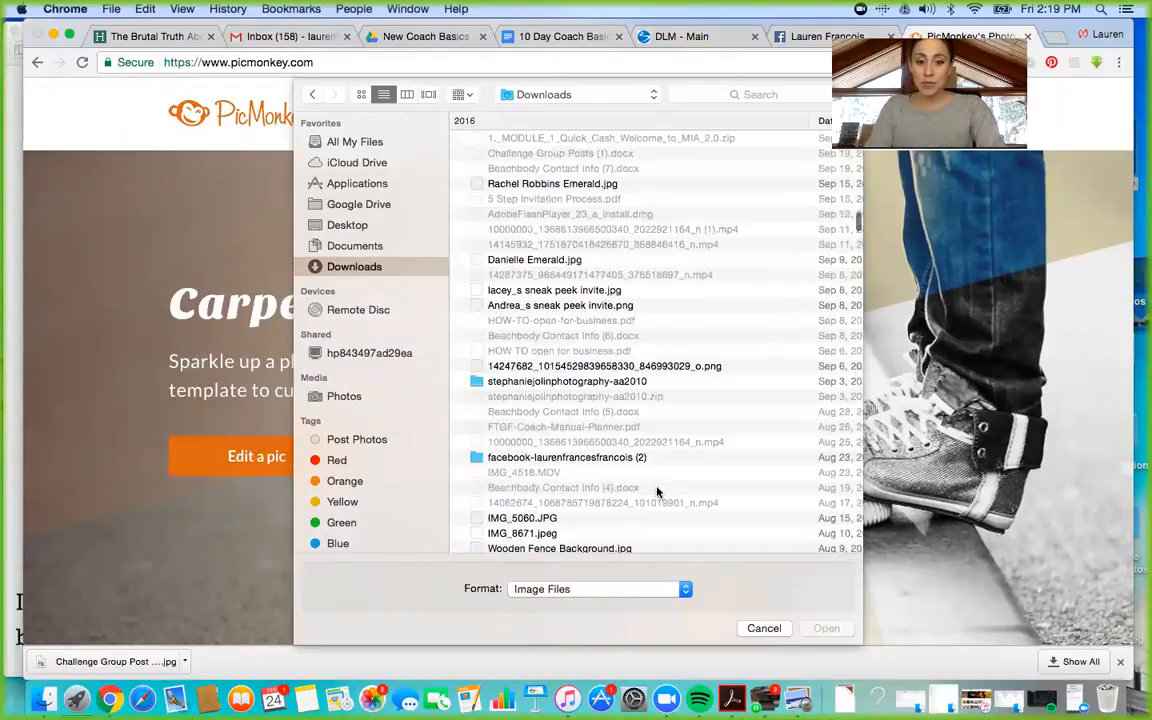
scroll(657, 492, "down", 20)
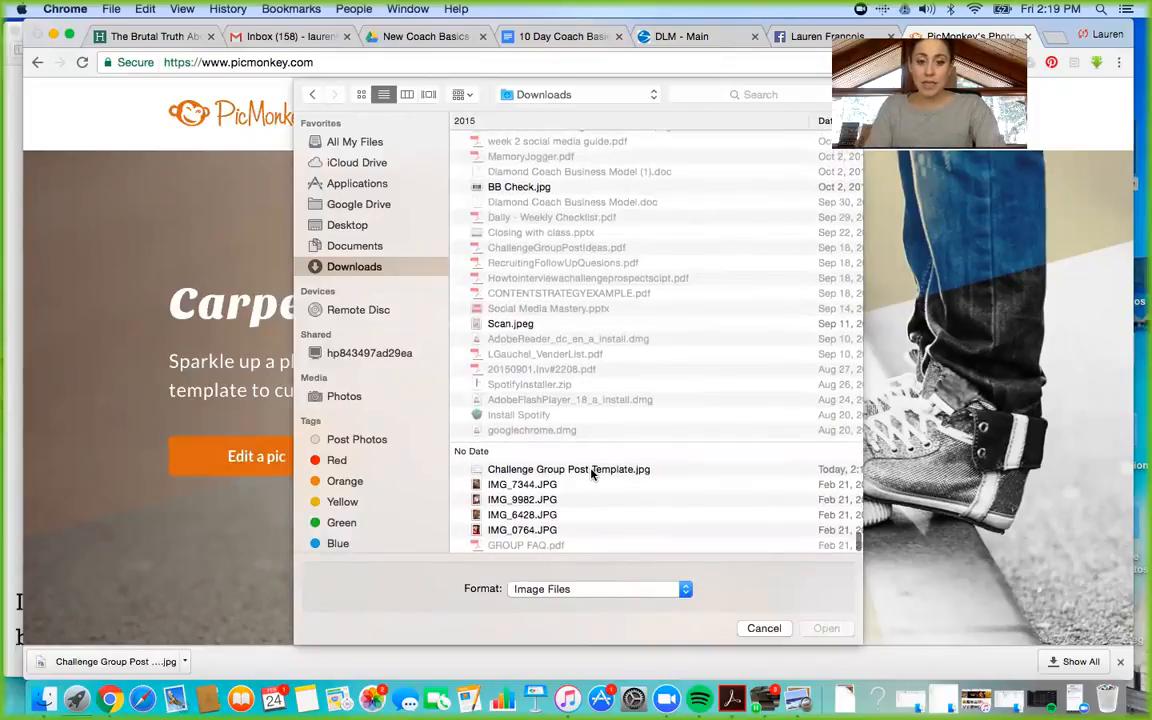
double_click(590, 470)
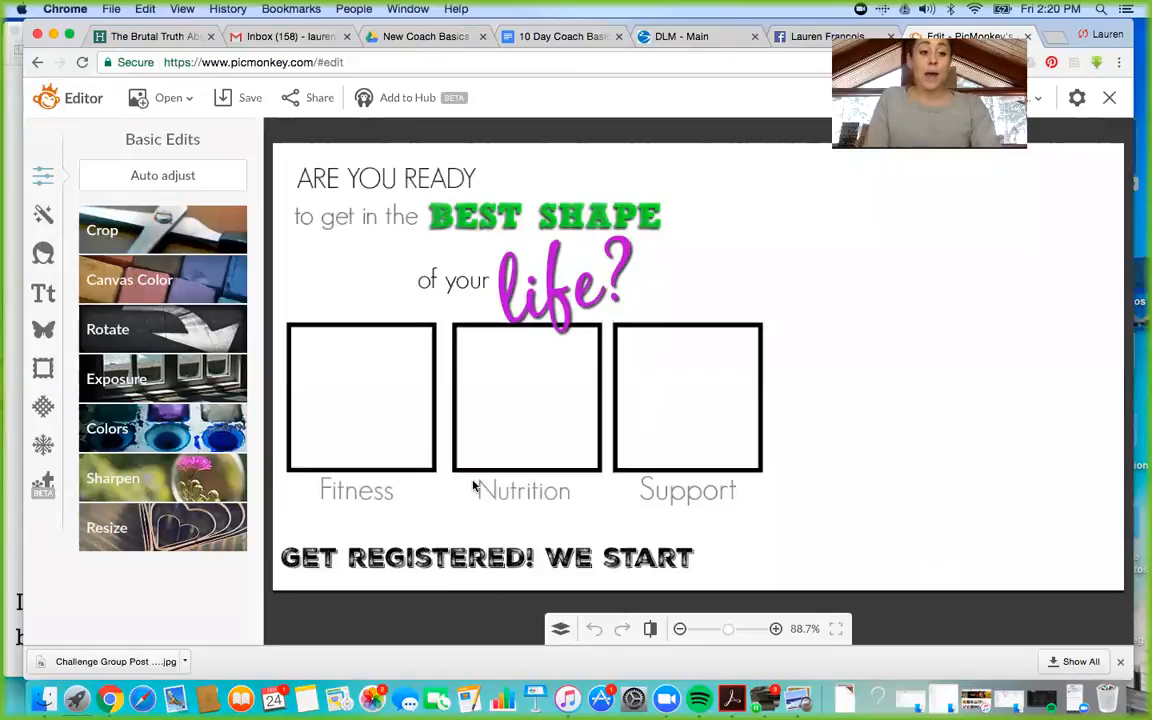
Add Before After Photo.jpg from the computer's Training folder as an overlay on the template.
left_click(45, 338)
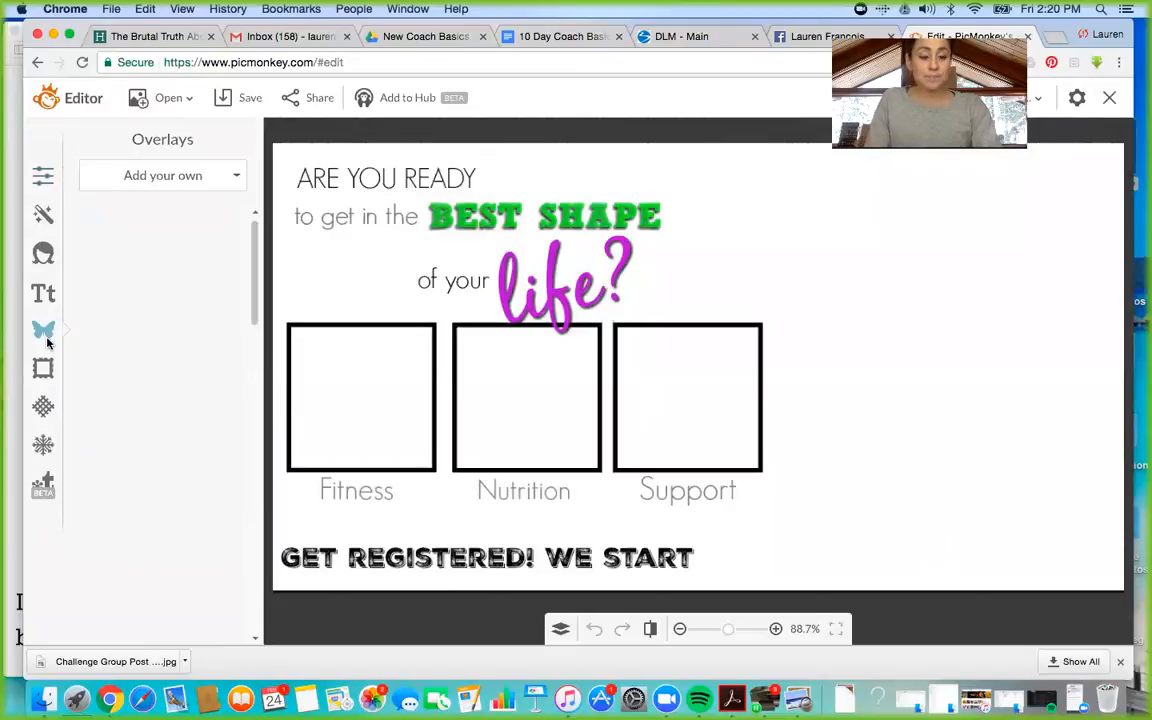
left_click(133, 178)
left_click(133, 208)
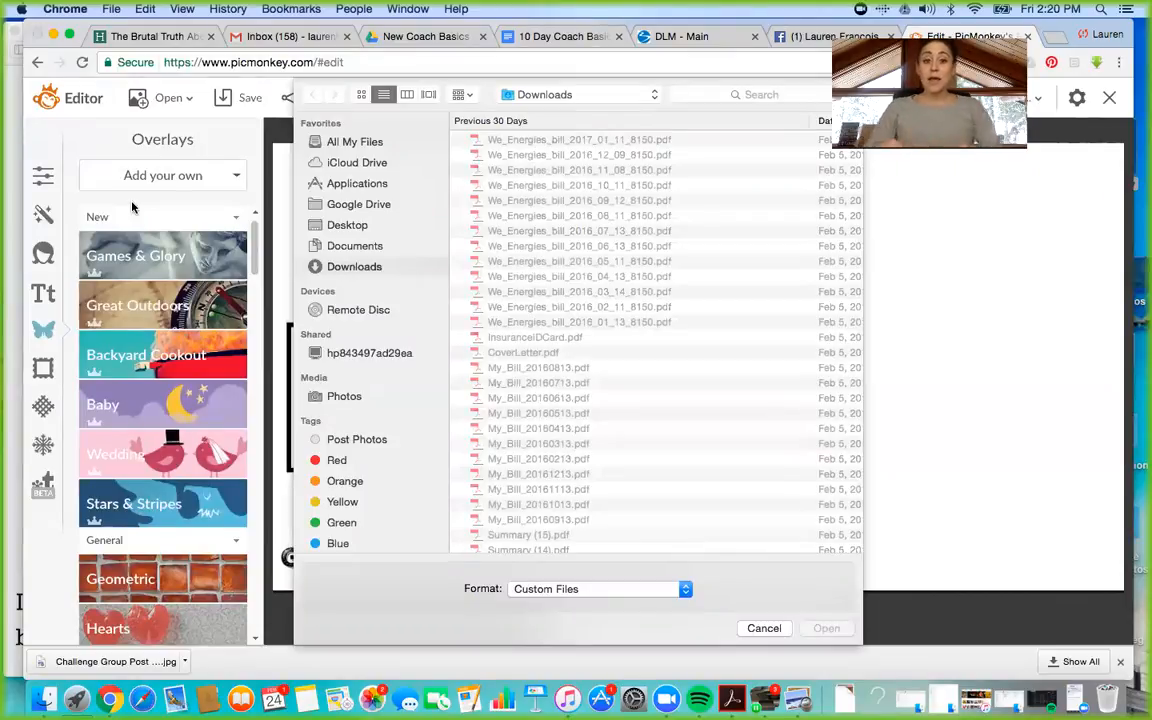
left_click(590, 95)
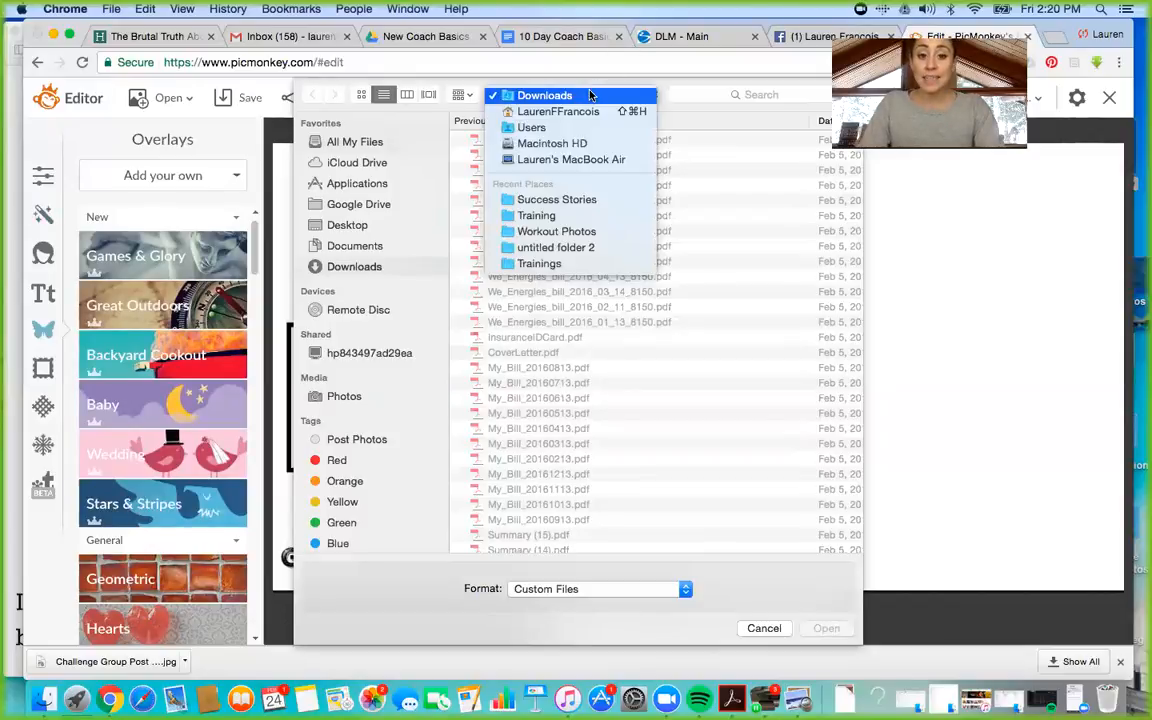
left_click(578, 215)
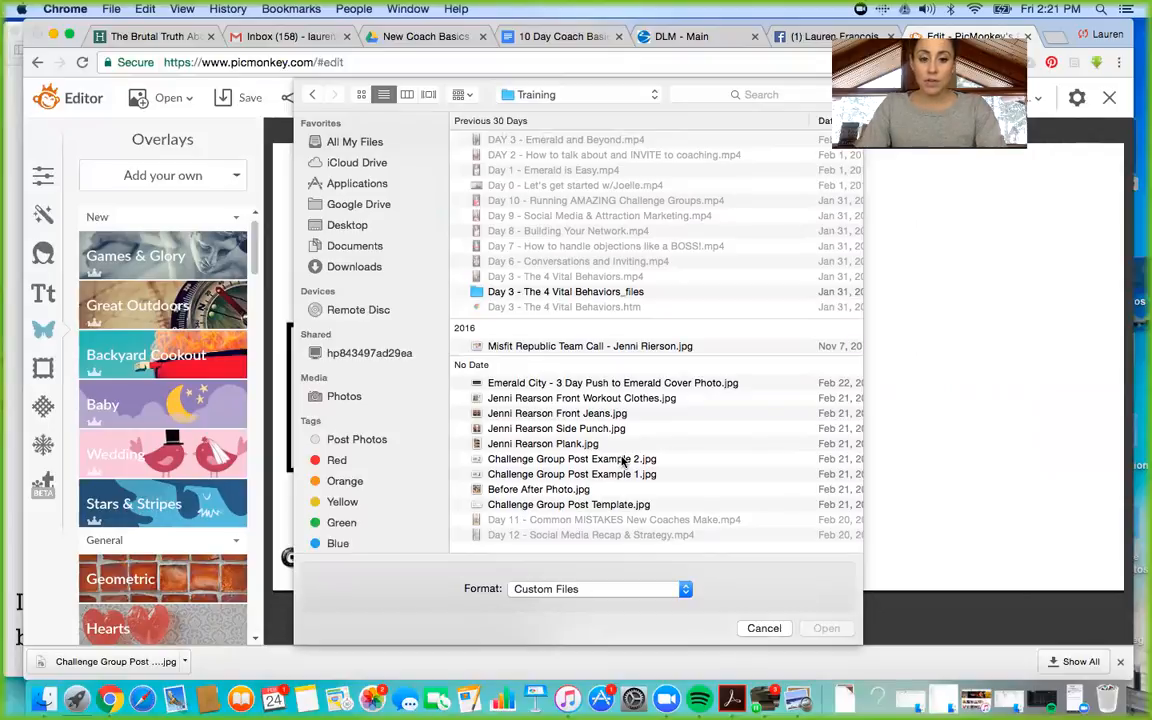
double_click(553, 493)
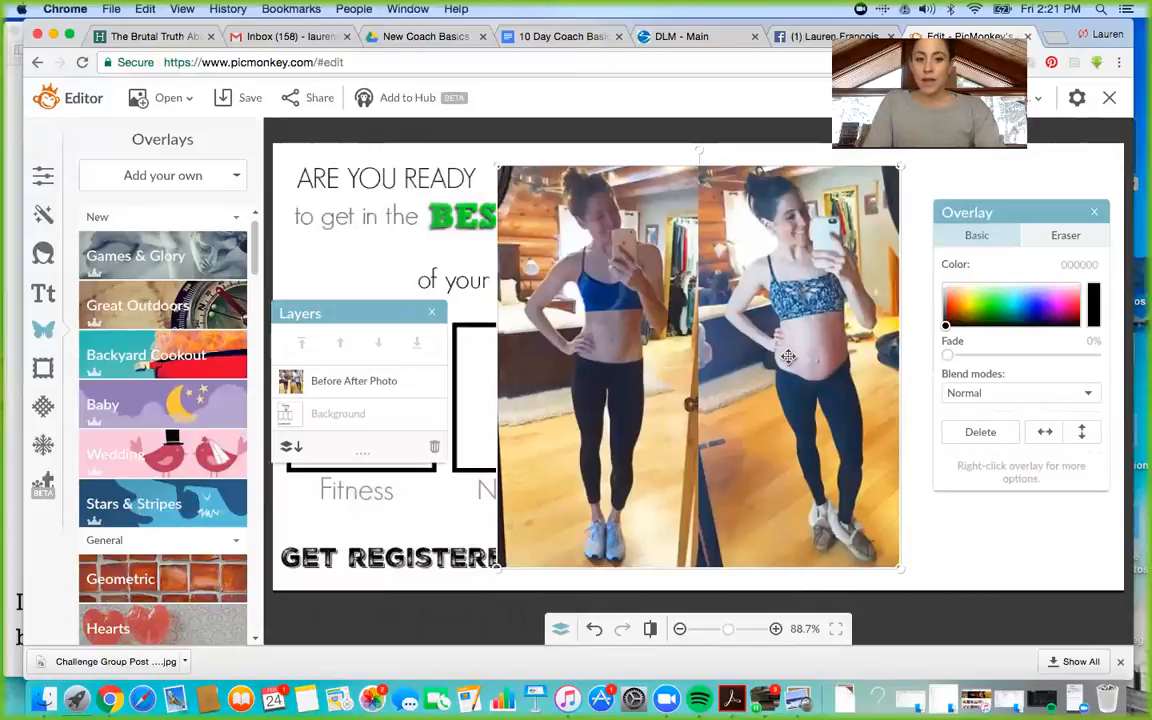
Shrink the before-and-after photo and position it to fill the box above Support, leaving the canvas clear of the layer list.
left_click_drag(900, 568, 587, 358)
left_click_drag(577, 275, 681, 423)
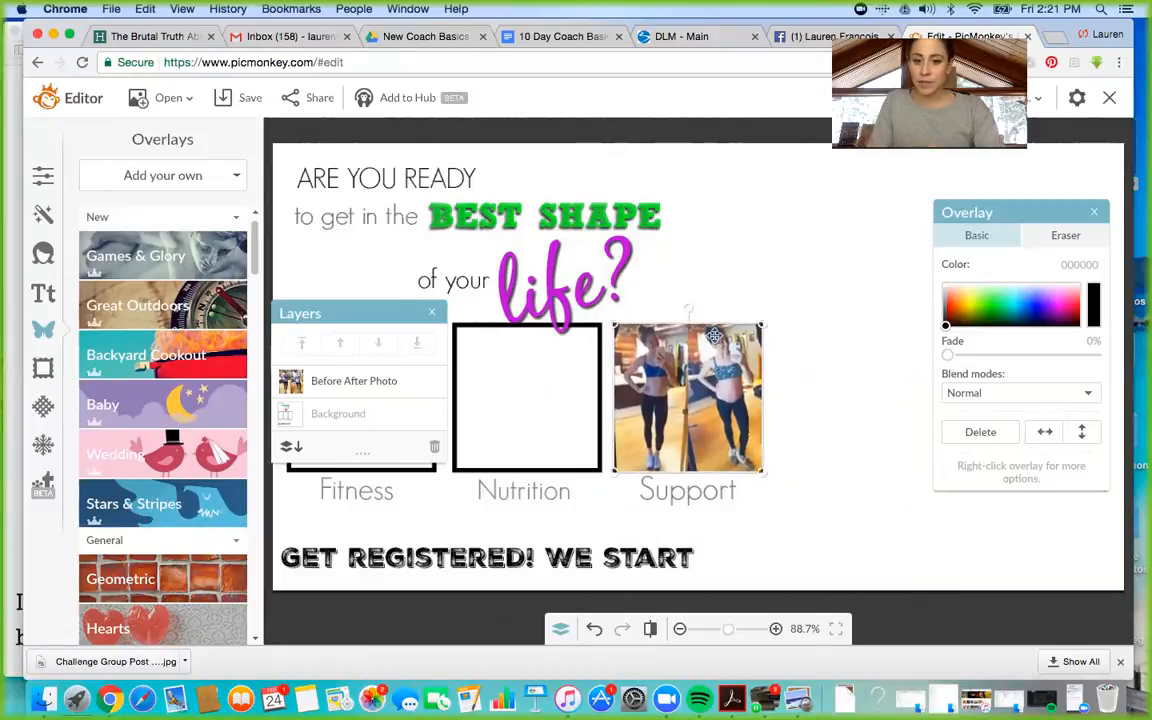
left_click(710, 283)
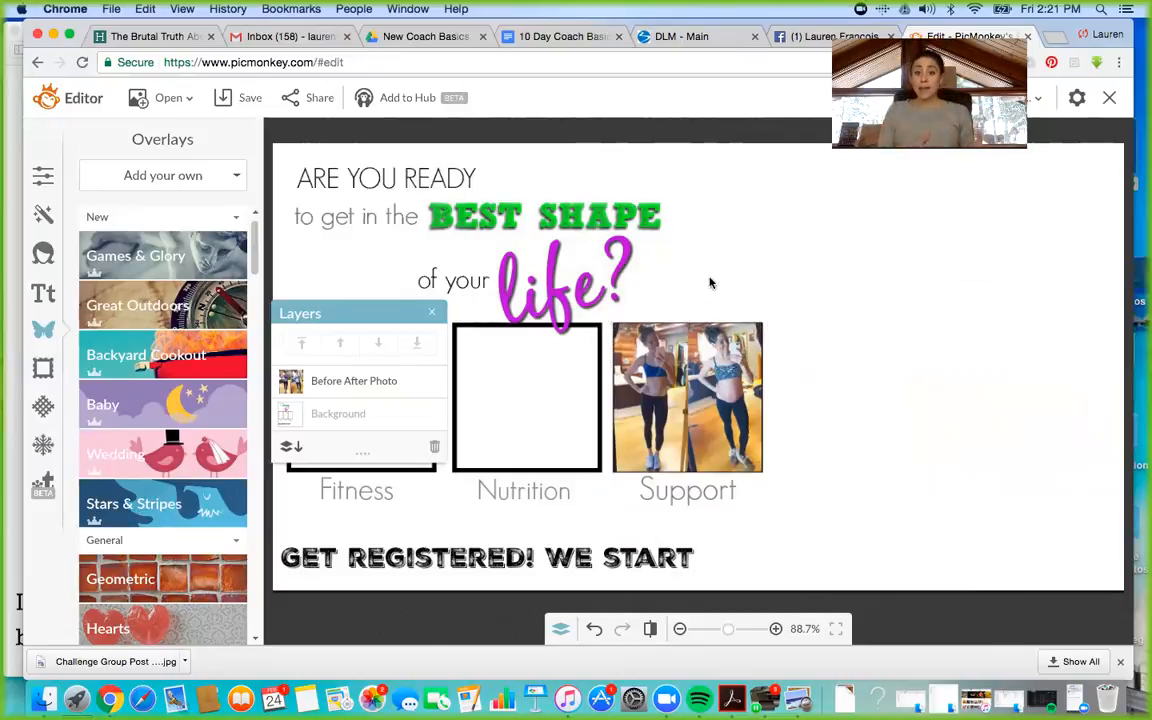
left_click(431, 312)
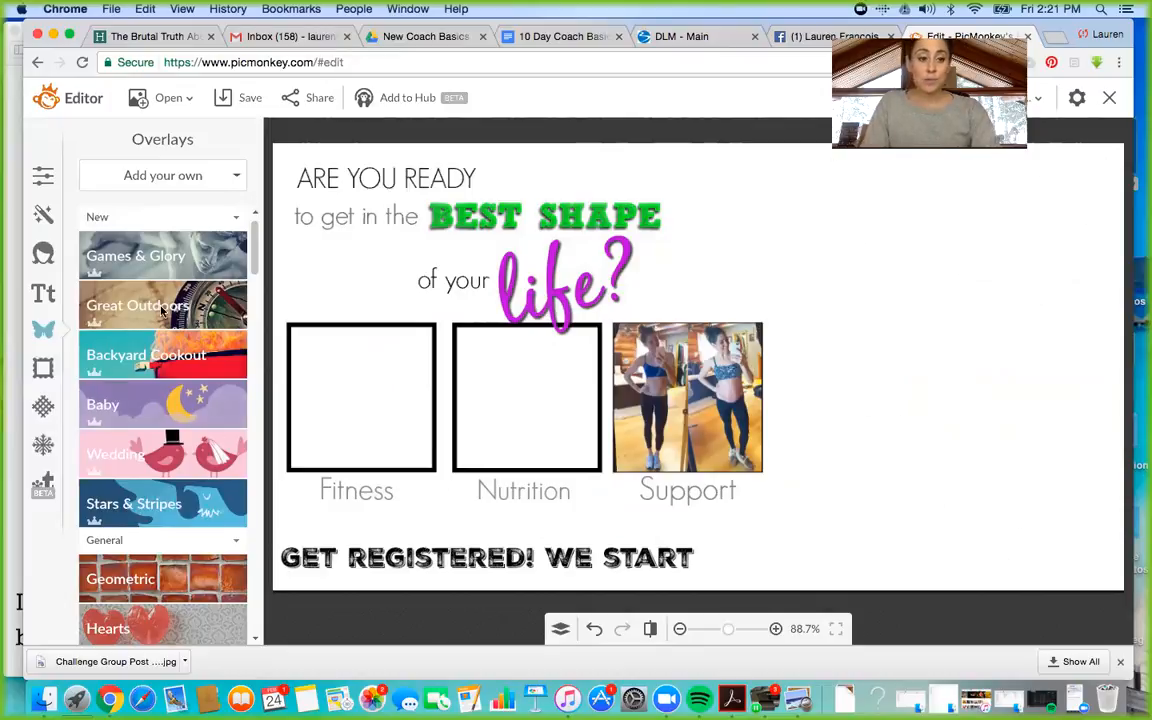
left_click(178, 176)
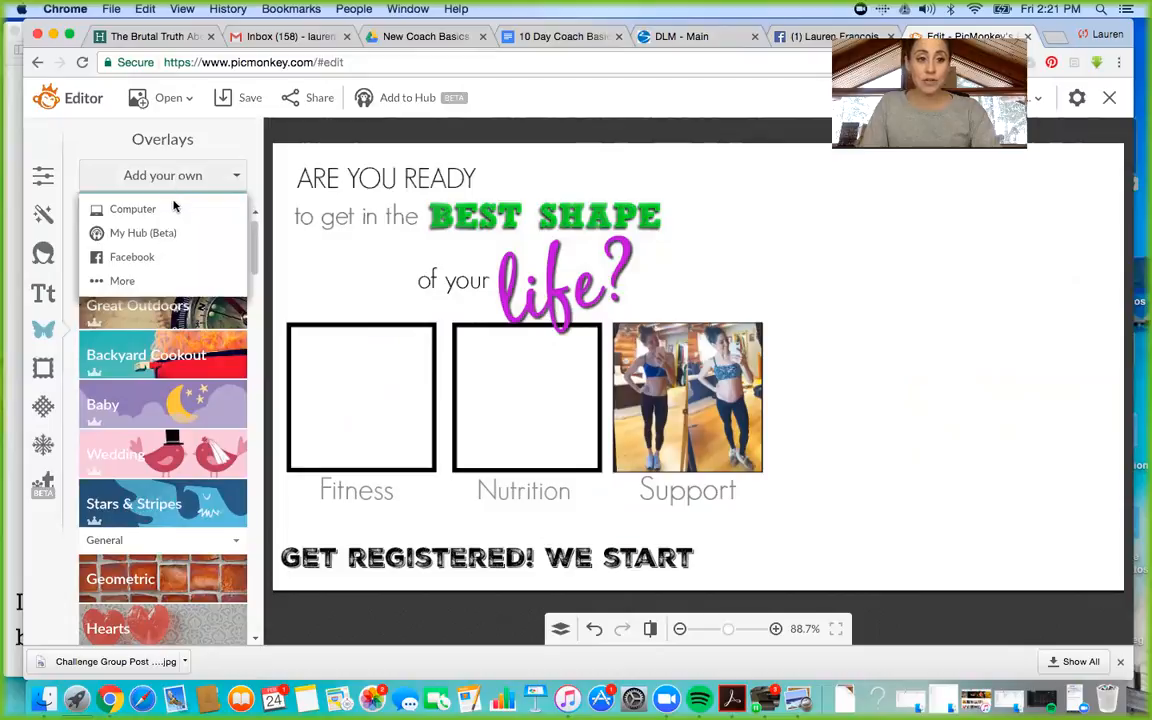
left_click(172, 210)
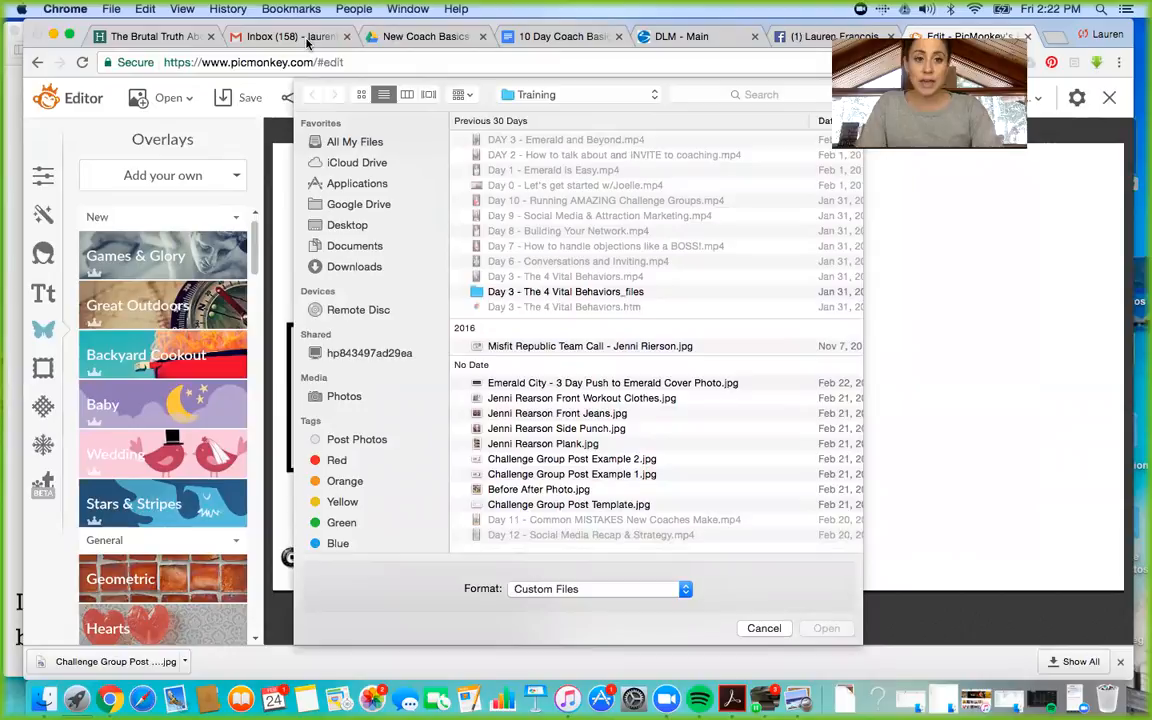
left_click(757, 628)
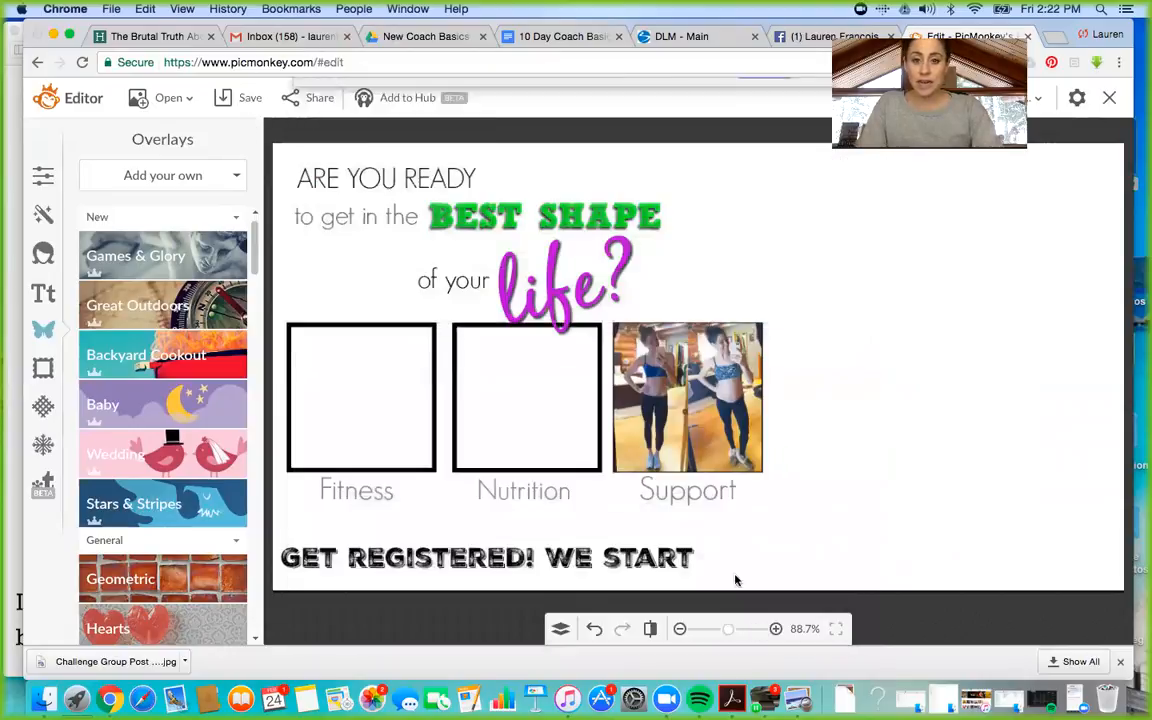
Switch to Gmail, open the inbox message titled Main Photo 4, and download its attached image IMG_6428.JPG.
left_click(290, 36)
scroll(438, 272, "down", 2)
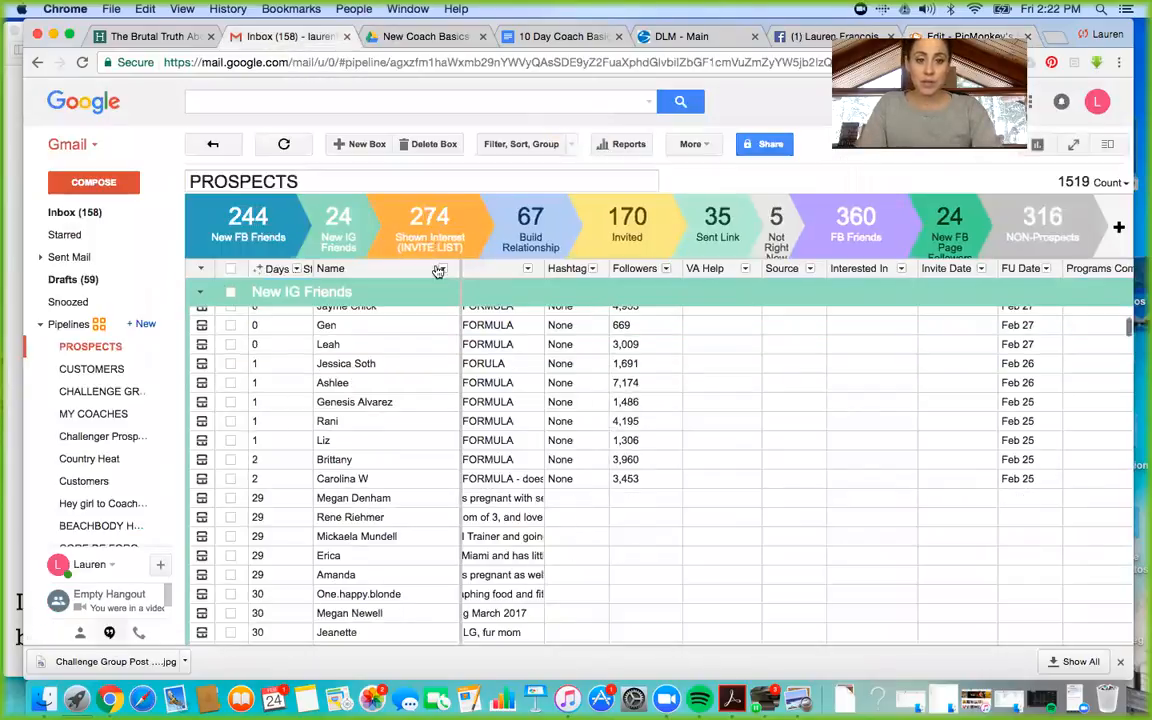
scroll(481, 404, "down", 5)
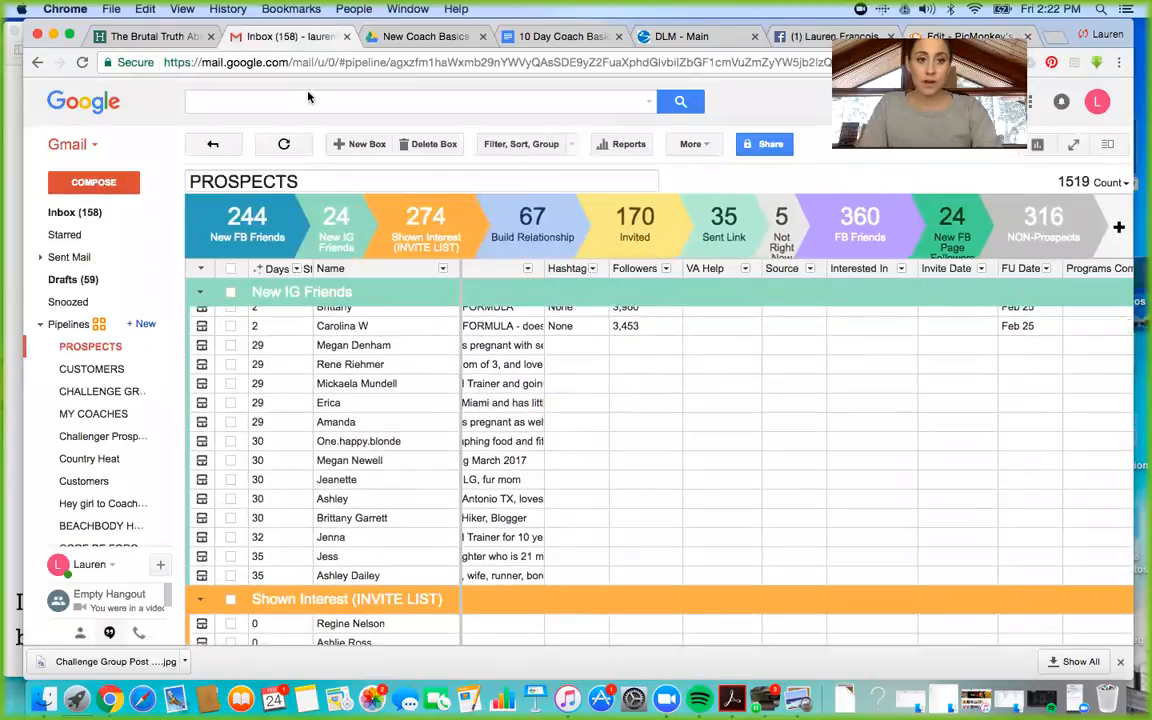
left_click(95, 213)
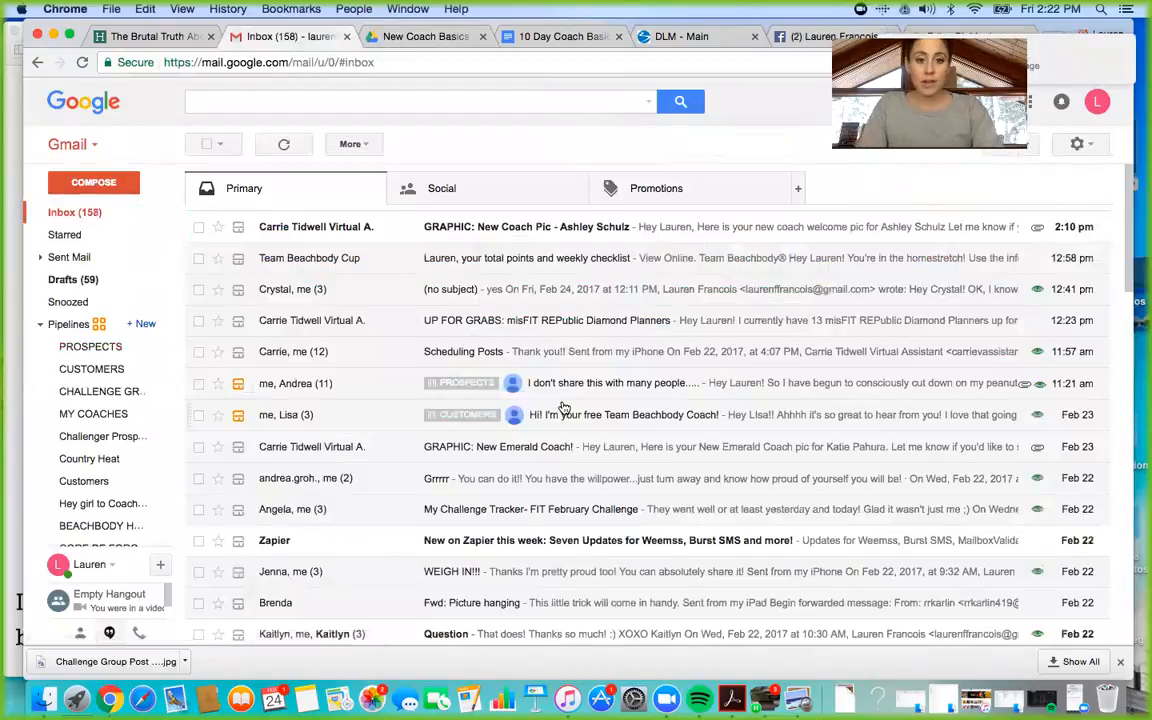
scroll(562, 407, "down", 5)
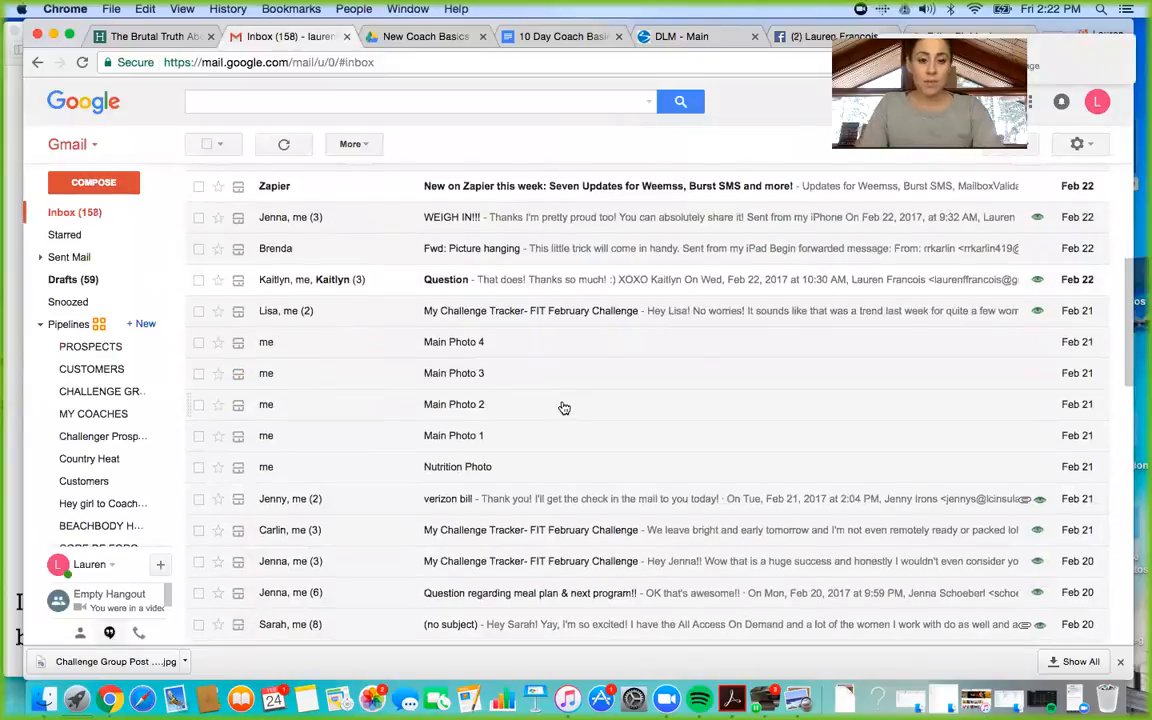
left_click(476, 345)
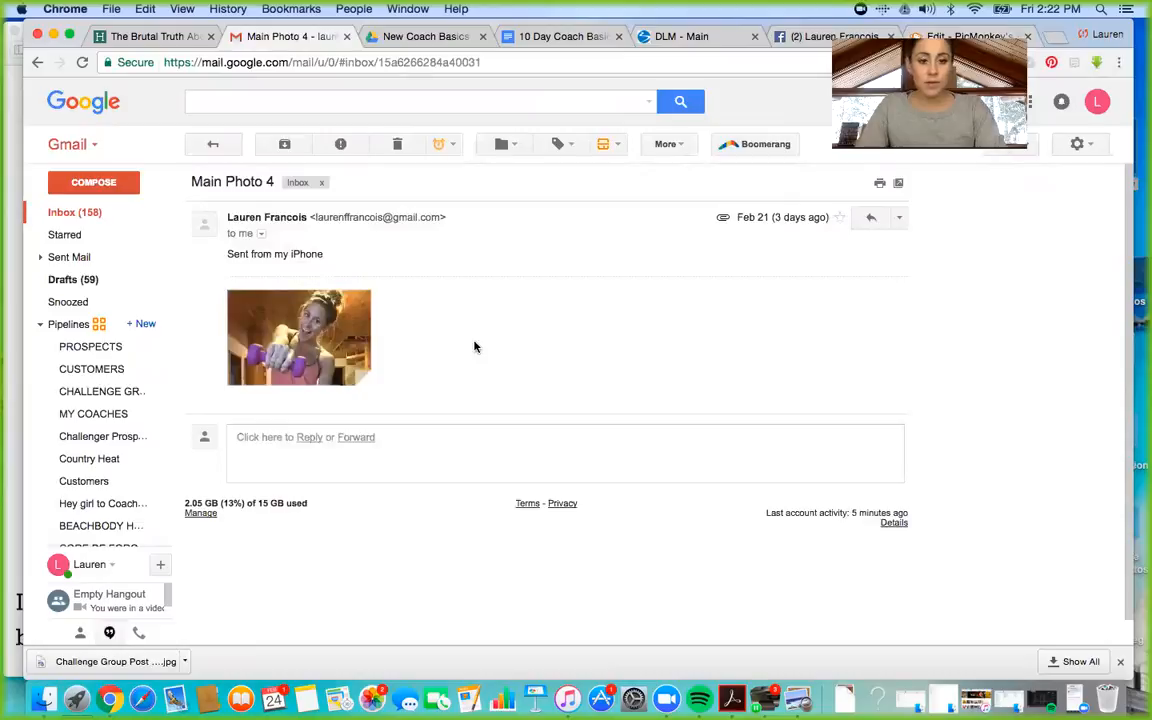
left_click(324, 327)
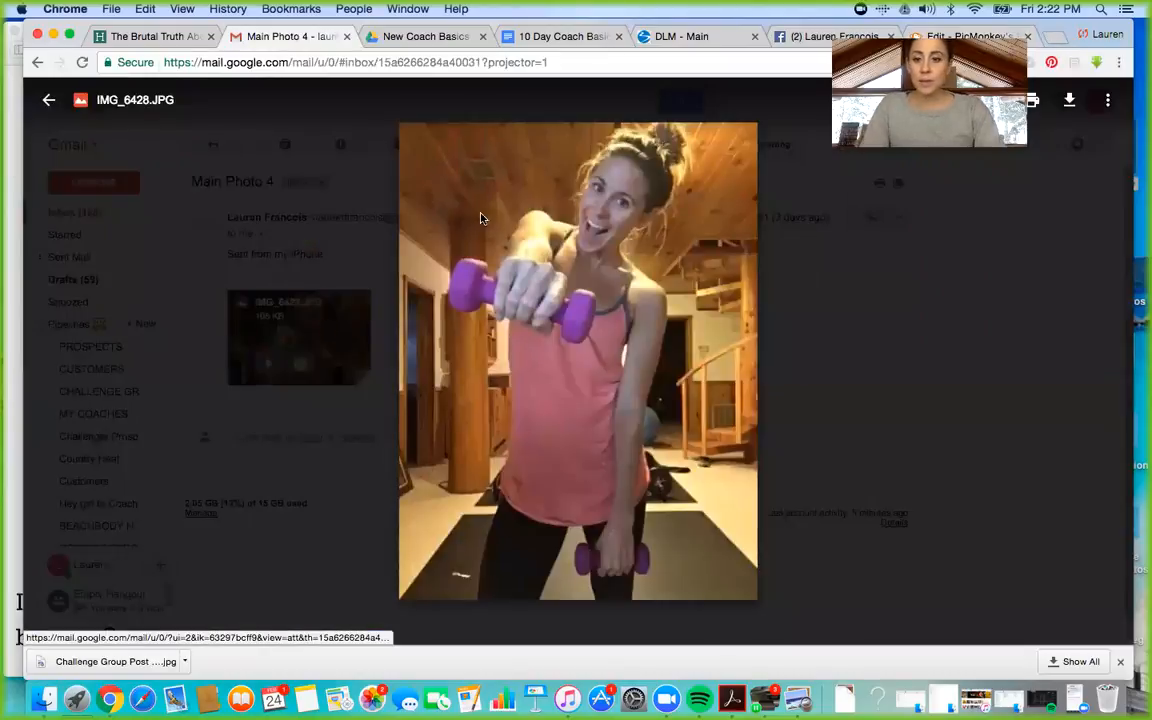
left_click(1070, 99)
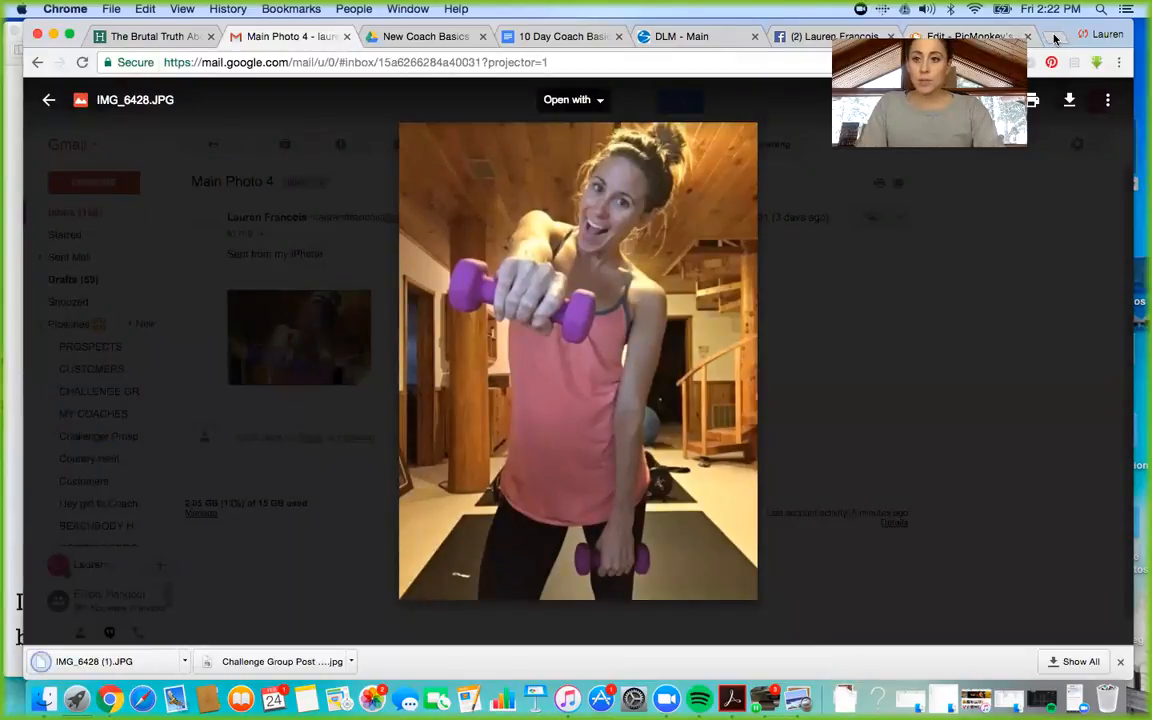
Switch back to PicMonkey and add the downloaded IMG_6428 dumbbell photo from the Downloads folder as an overlay.
left_click(959, 38)
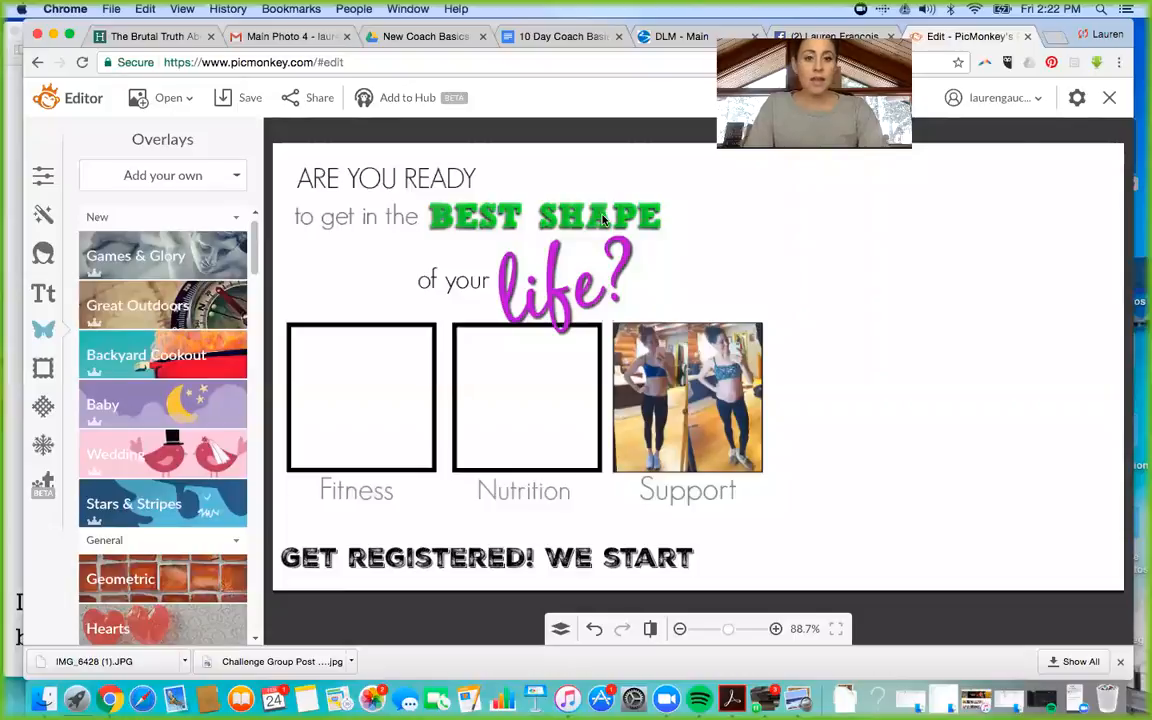
left_click(188, 178)
left_click(178, 208)
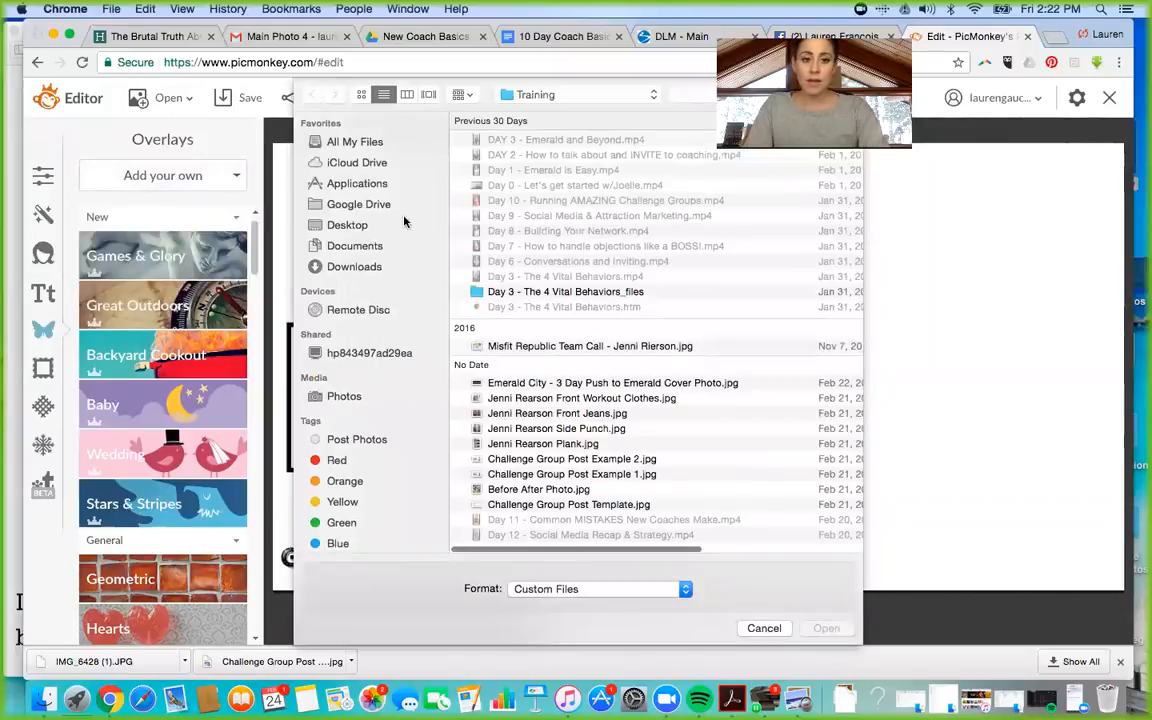
left_click(352, 268)
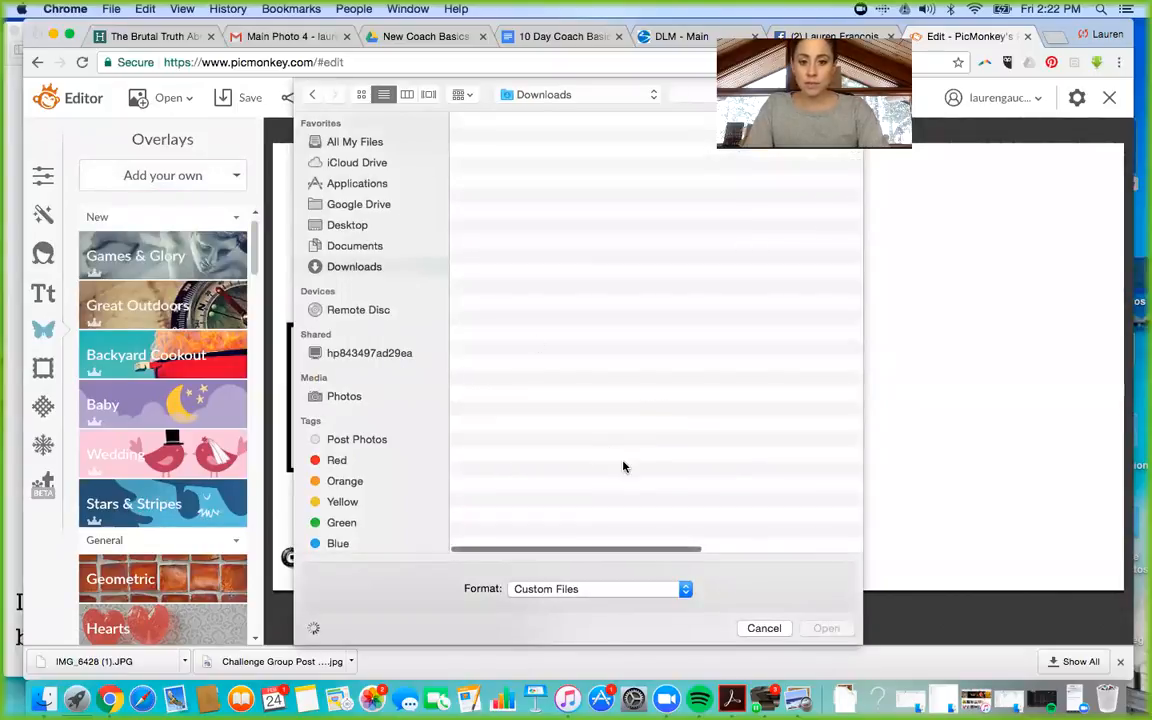
scroll(623, 467, "down", 10)
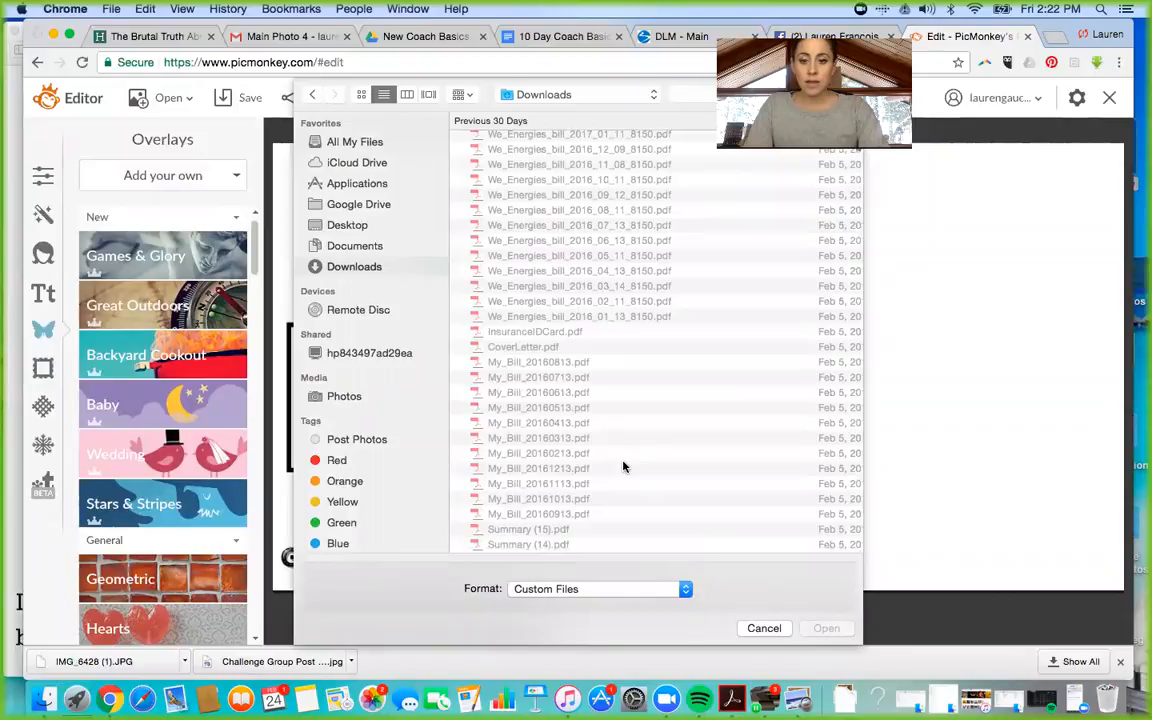
scroll(623, 467, "down", 15)
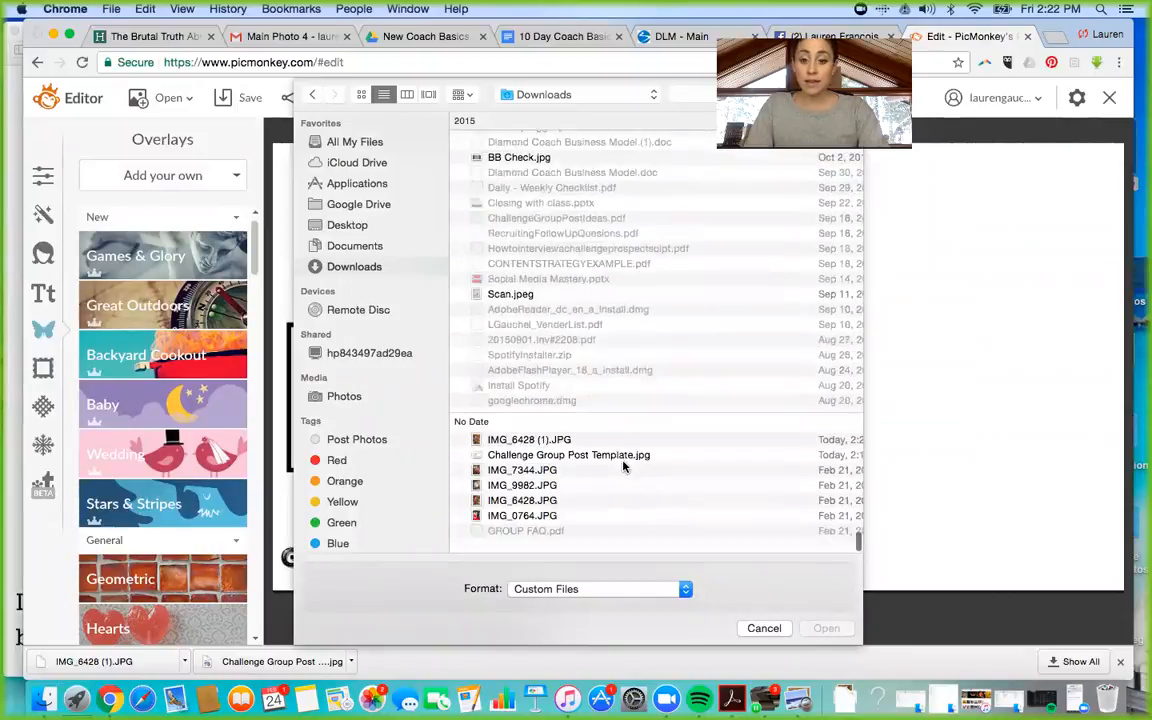
double_click(566, 456)
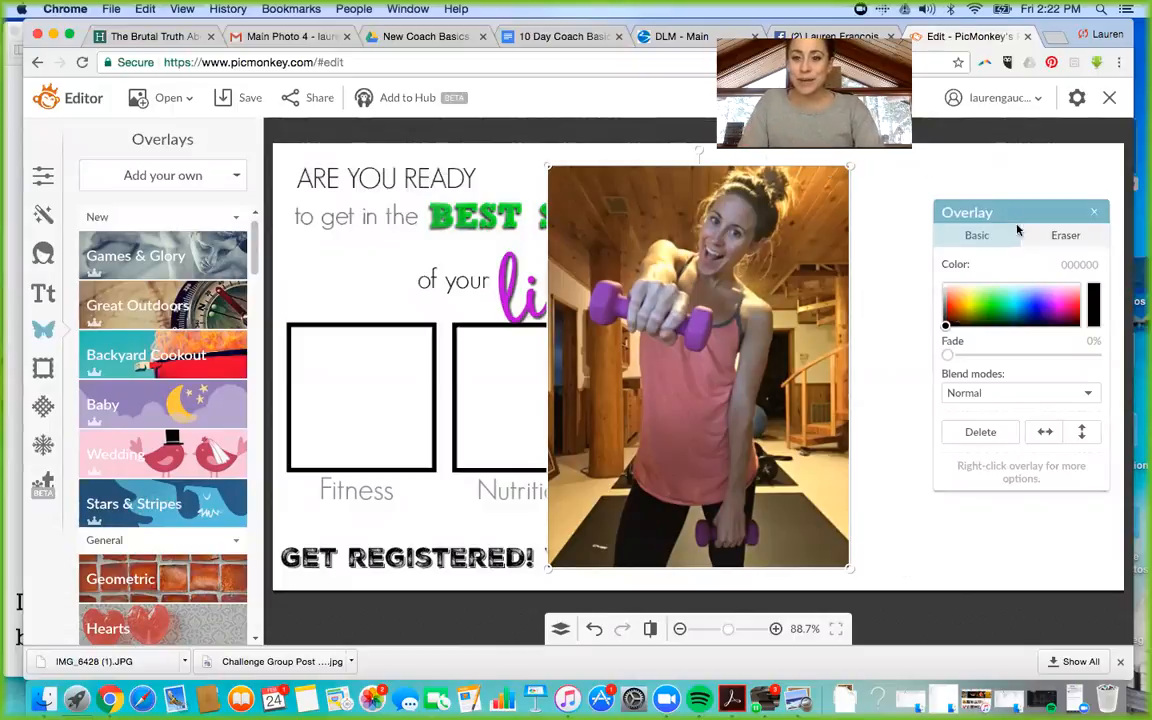
Erase the background to the left of the woman in the dumbbell photo with an eraser of size 60 and hardness 11.
left_click(1053, 236)
mouse_move(1057, 215)
left_mouse_down()
mouse_move(527, 213)
mouse_move(390, 200)
mouse_move(423, 183)
left_mouse_up()
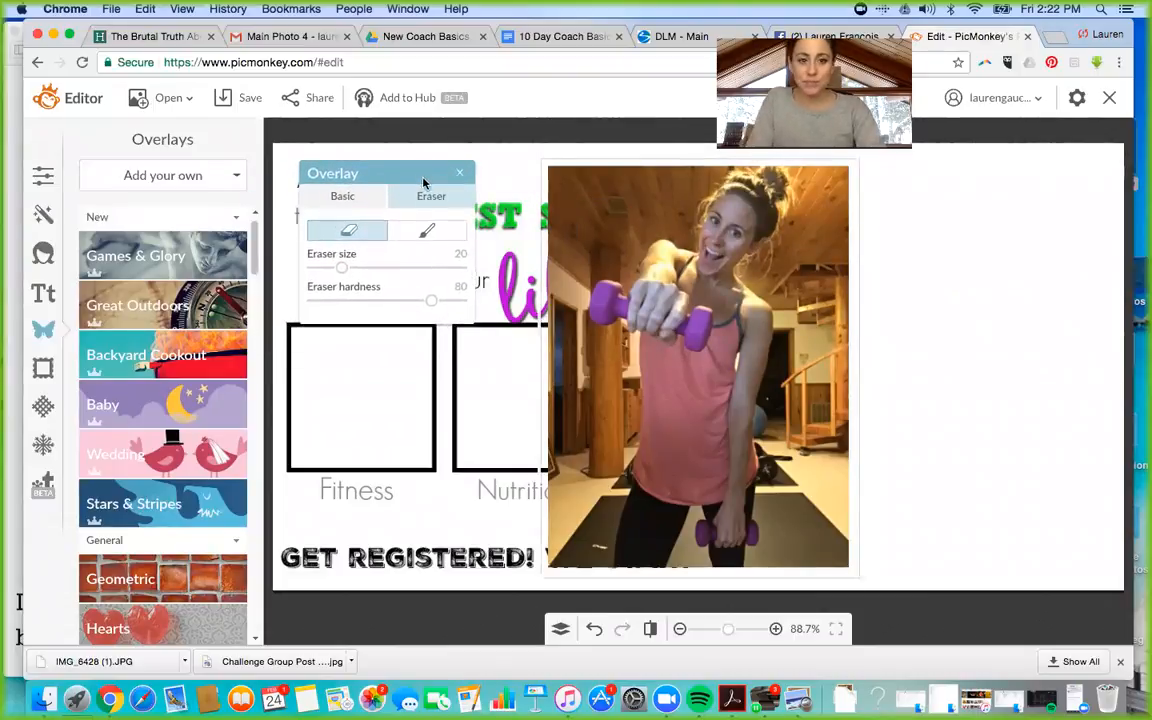
mouse_move(343, 268)
left_mouse_down()
mouse_move(404, 268)
mouse_move(427, 304)
mouse_move(327, 303)
left_mouse_up()
left_click(427, 304)
mouse_move(560, 215)
left_mouse_down()
mouse_move(640, 228)
mouse_move(716, 210)
mouse_move(650, 205)
mouse_move(566, 253)
mouse_move(545, 281)
mouse_move(572, 348)
mouse_move(560, 368)
mouse_move(580, 375)
mouse_move(624, 451)
mouse_move(580, 440)
mouse_move(570, 505)
mouse_move(594, 537)
left_mouse_up()
left_click_drag(555, 498, 547, 397)
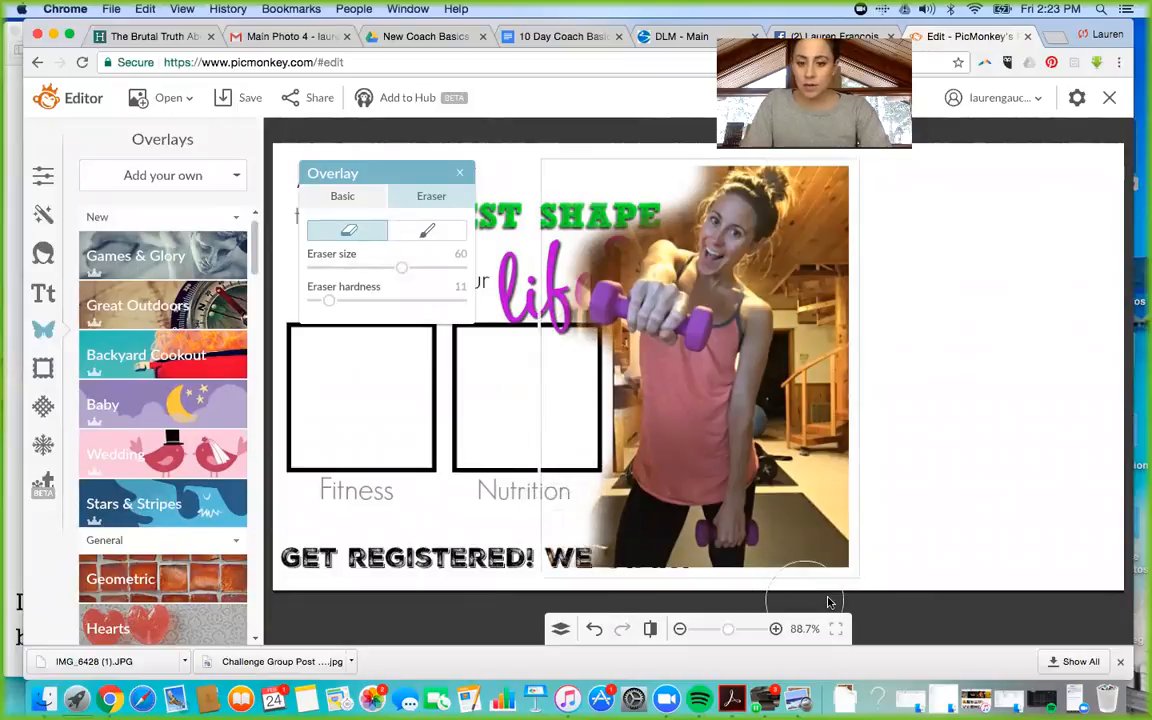
Erase the background to the right of the woman and move the cut-out photo into the blank area beside the Support box.
mouse_move(840, 583)
left_mouse_down()
mouse_move(848, 544)
mouse_move(835, 531)
mouse_move(810, 540)
mouse_move(838, 552)
mouse_move(843, 463)
left_mouse_up()
mouse_move(804, 424)
left_mouse_down()
mouse_move(815, 415)
mouse_move(861, 473)
mouse_move(832, 438)
left_mouse_up()
mouse_move(872, 477)
left_mouse_down()
mouse_move(836, 447)
mouse_move(872, 337)
mouse_move(879, 447)
mouse_move(879, 311)
mouse_move(861, 311)
mouse_move(872, 211)
left_mouse_up()
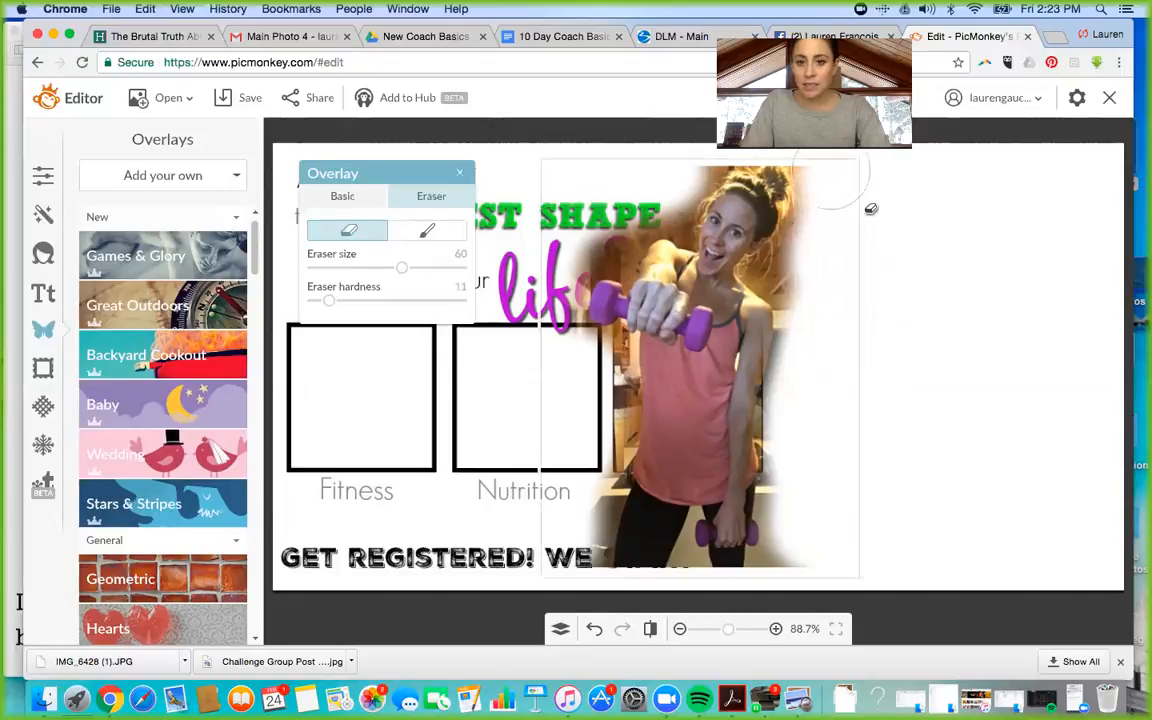
left_click(974, 486)
left_click_drag(738, 418, 985, 417)
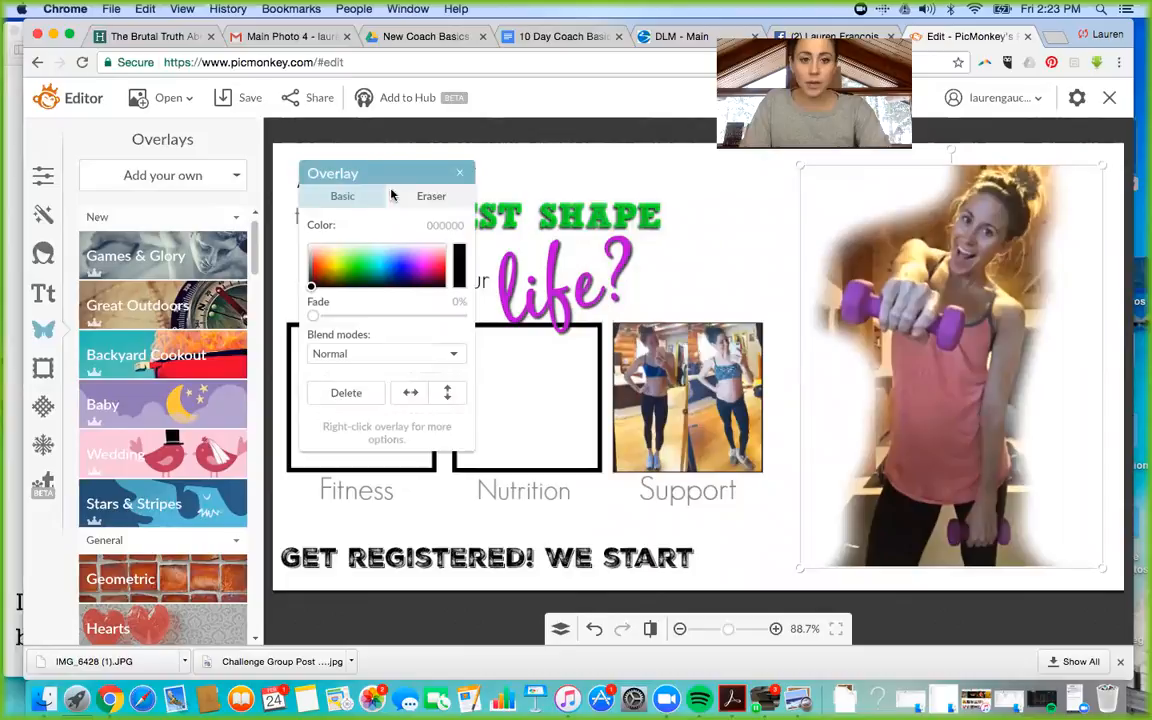
Set the eraser size to 44 and erase the background closer around the woman's dumbbell, head and arm.
left_click(428, 196)
left_click_drag(405, 272, 383, 272)
mouse_move(859, 251)
left_mouse_down()
mouse_move(842, 245)
mouse_move(875, 275)
mouse_move(790, 222)
mouse_move(915, 242)
mouse_move(822, 248)
mouse_move(898, 282)
mouse_move(848, 258)
mouse_move(822, 272)
mouse_move(817, 331)
mouse_move(862, 352)
mouse_move(869, 399)
mouse_move(843, 518)
mouse_move(847, 572)
left_mouse_up()
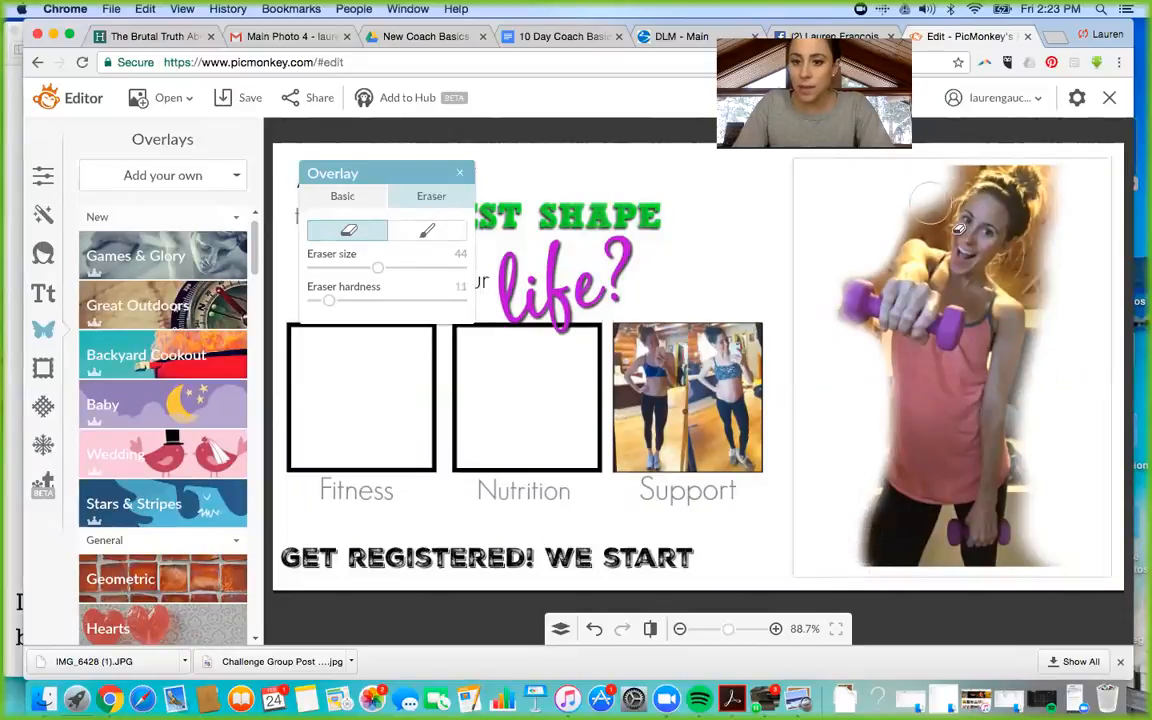
mouse_move(917, 212)
left_mouse_down()
mouse_move(960, 167)
mouse_move(875, 150)
mouse_move(980, 143)
left_mouse_up()
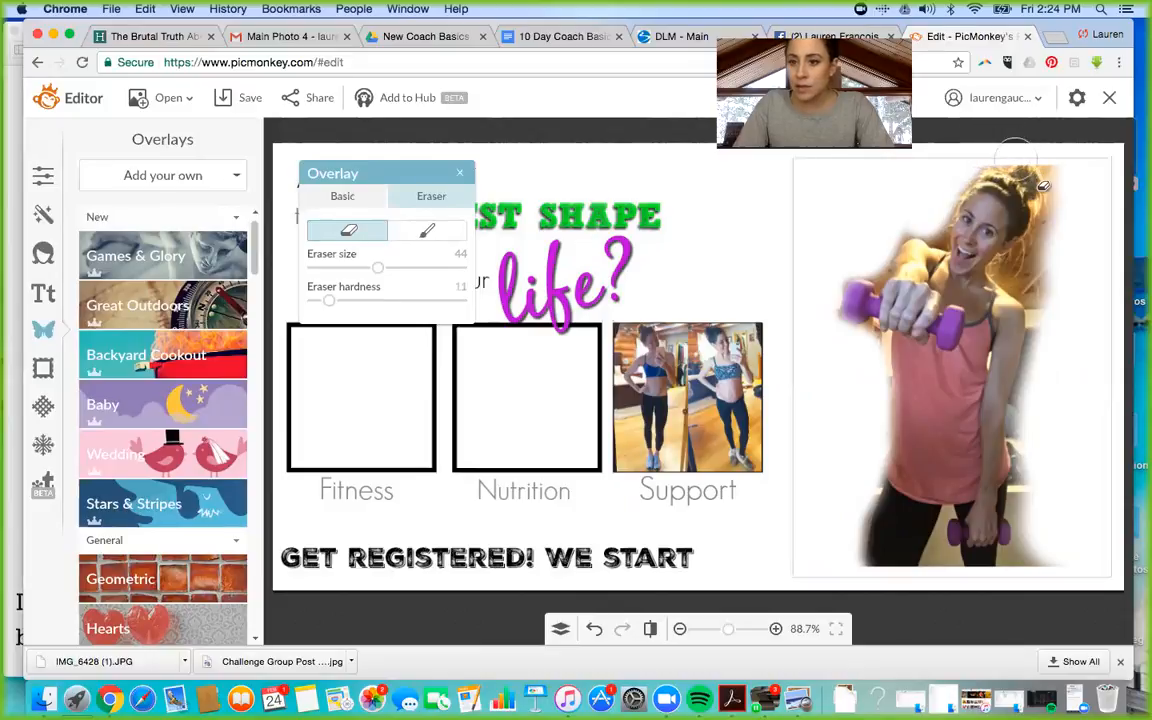
mouse_move(1063, 208)
left_mouse_down()
mouse_move(1012, 270)
mouse_move(1053, 299)
mouse_move(1049, 327)
mouse_move(954, 403)
left_mouse_up()
Paint the accidentally erased strip across the woman's arm and pink top back in with the restore brush.
left_click(657, 283)
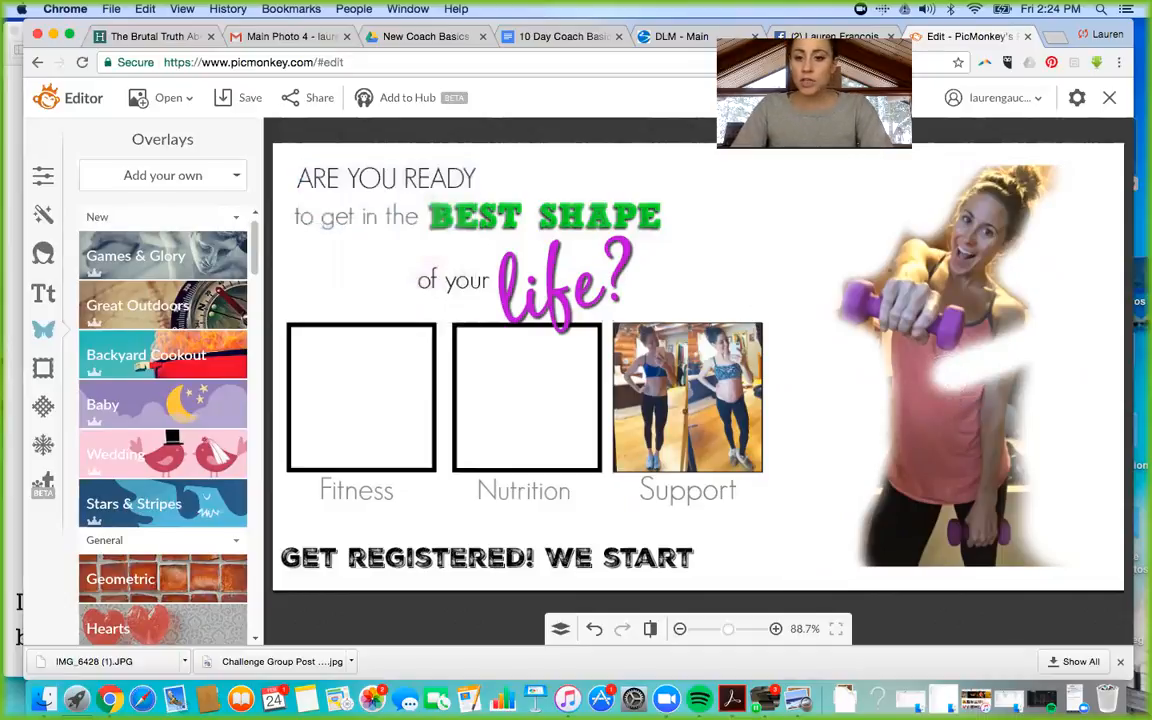
left_click(841, 310)
left_click(433, 198)
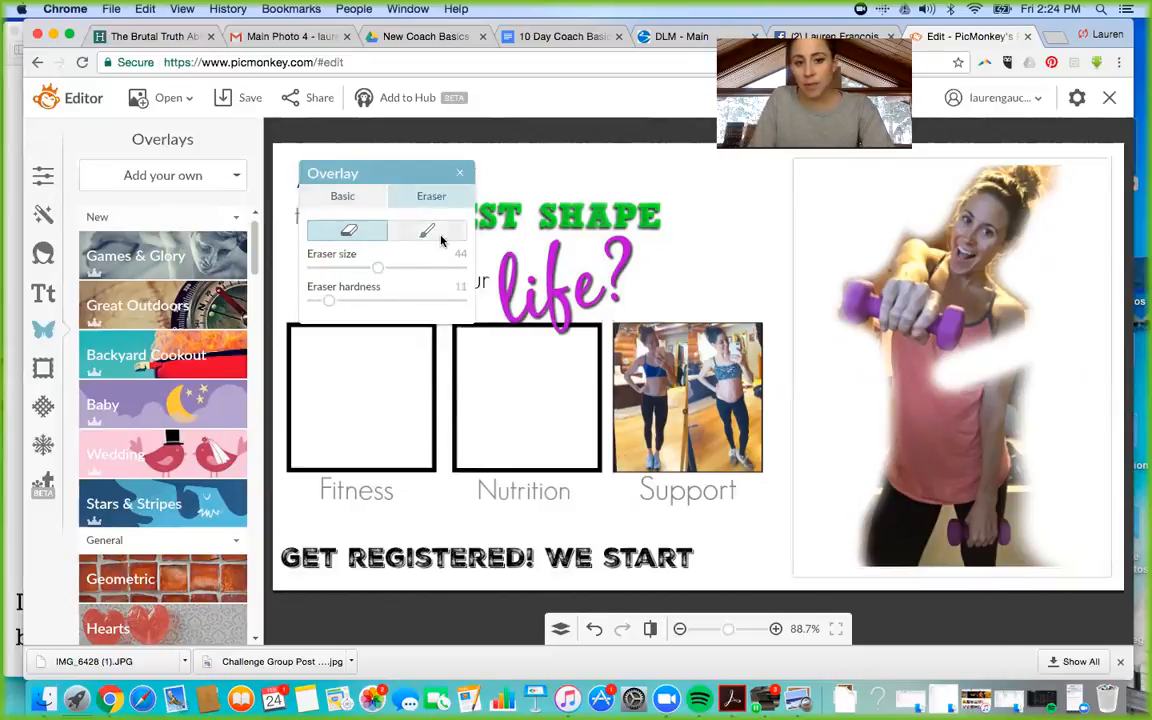
left_click(443, 236)
mouse_move(972, 389)
left_mouse_down()
mouse_move(955, 342)
mouse_move(941, 364)
mouse_move(948, 388)
mouse_move(987, 336)
left_mouse_up()
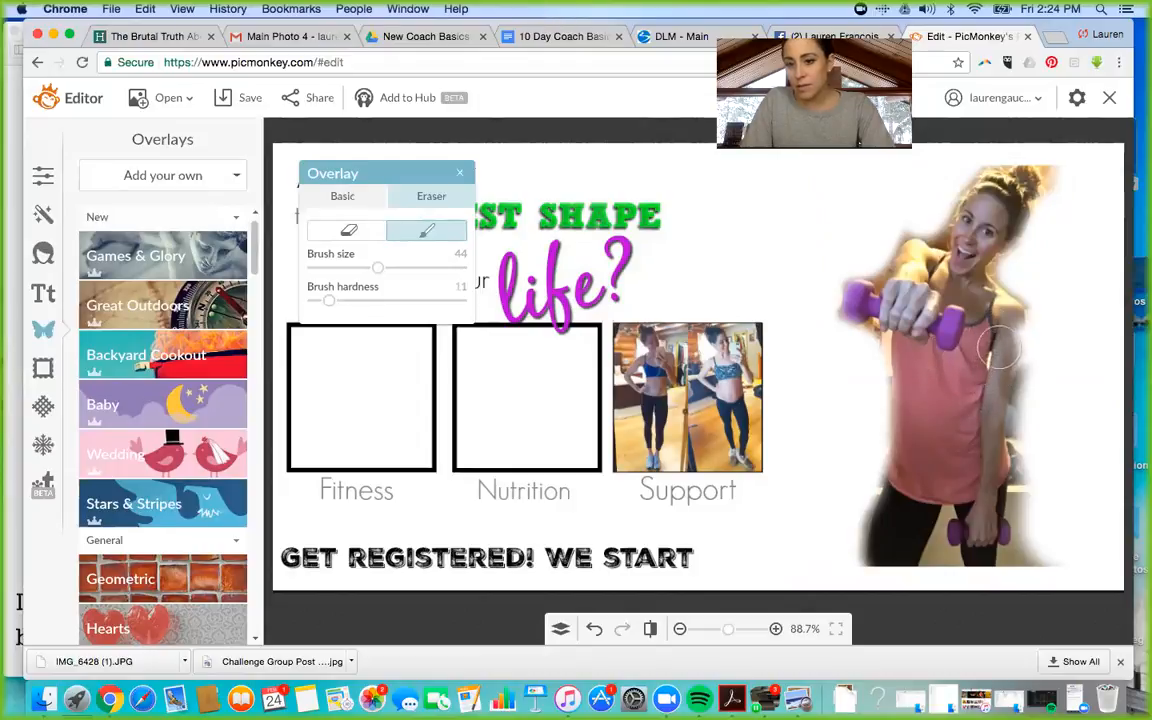
Set the eraser size to 29 and clean the background remnants around the hair, outstretched arm and purple dumbbell.
left_click(349, 230)
left_click_drag(359, 270, 354, 269)
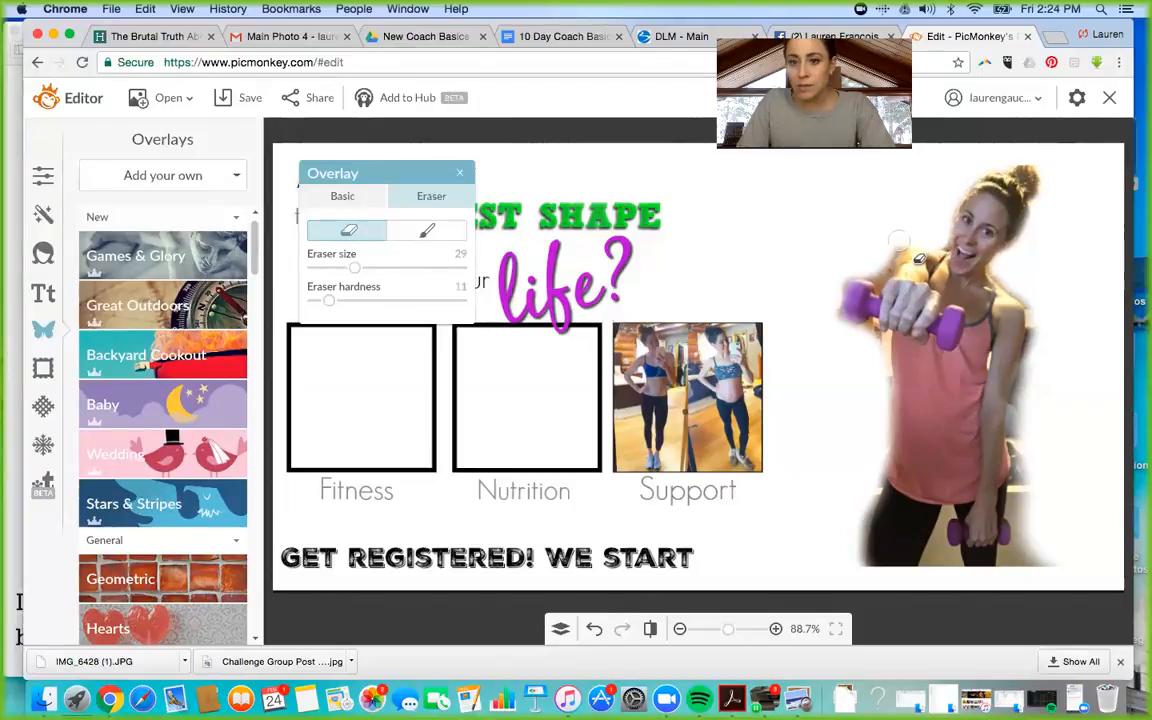
left_click_drag(872, 281, 839, 283)
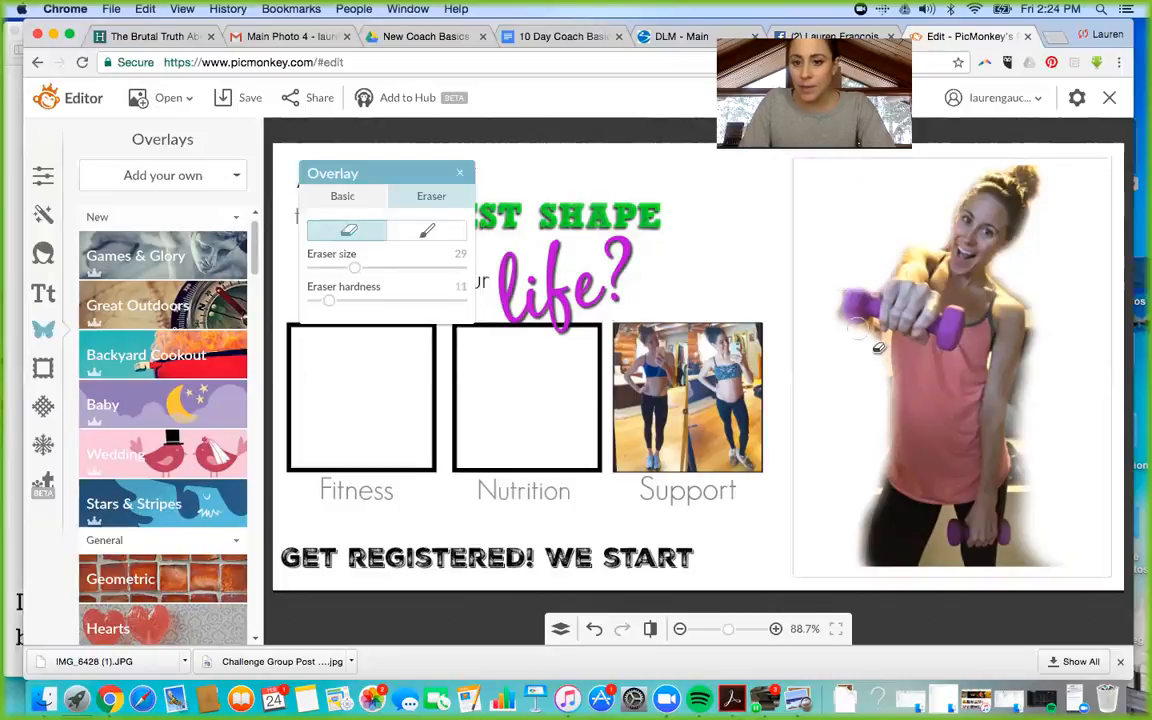
left_click_drag(888, 350, 895, 347)
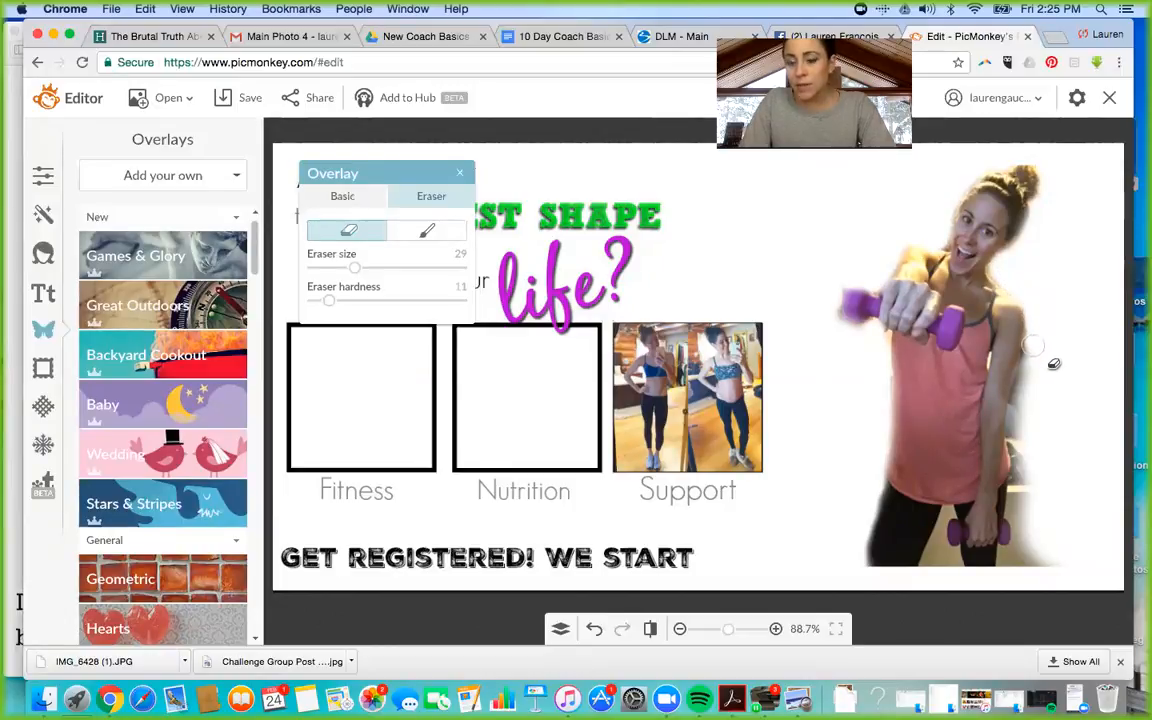
Enlarge the cut-out workout photo and position it in the blank area so it reaches the template's bottom edge.
left_click(643, 283)
mouse_move(952, 355)
left_mouse_down()
mouse_move(754, 240)
mouse_move(690, 332)
left_mouse_up()
left_click(853, 531)
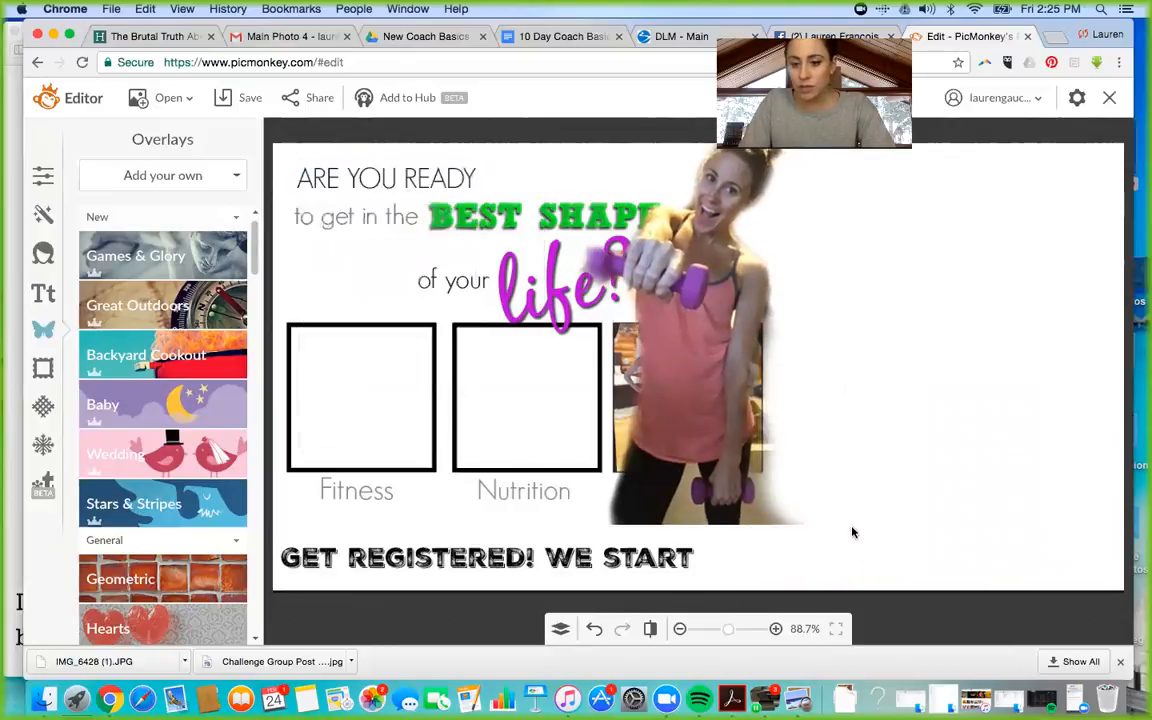
left_click(828, 510)
left_click_drag(848, 530, 920, 620)
left_click_drag(851, 451, 949, 414)
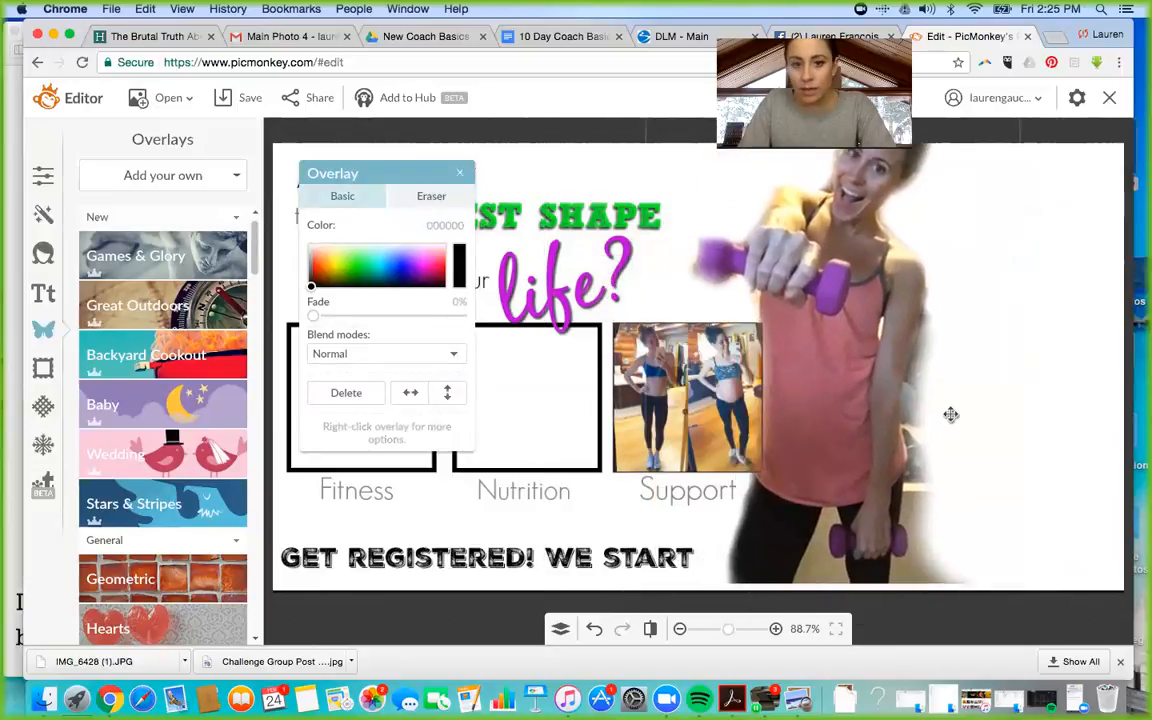
Erase leftover background beside the woman's lowered arm and restore the over-erased edges of her shoulder and arm.
left_click(406, 196)
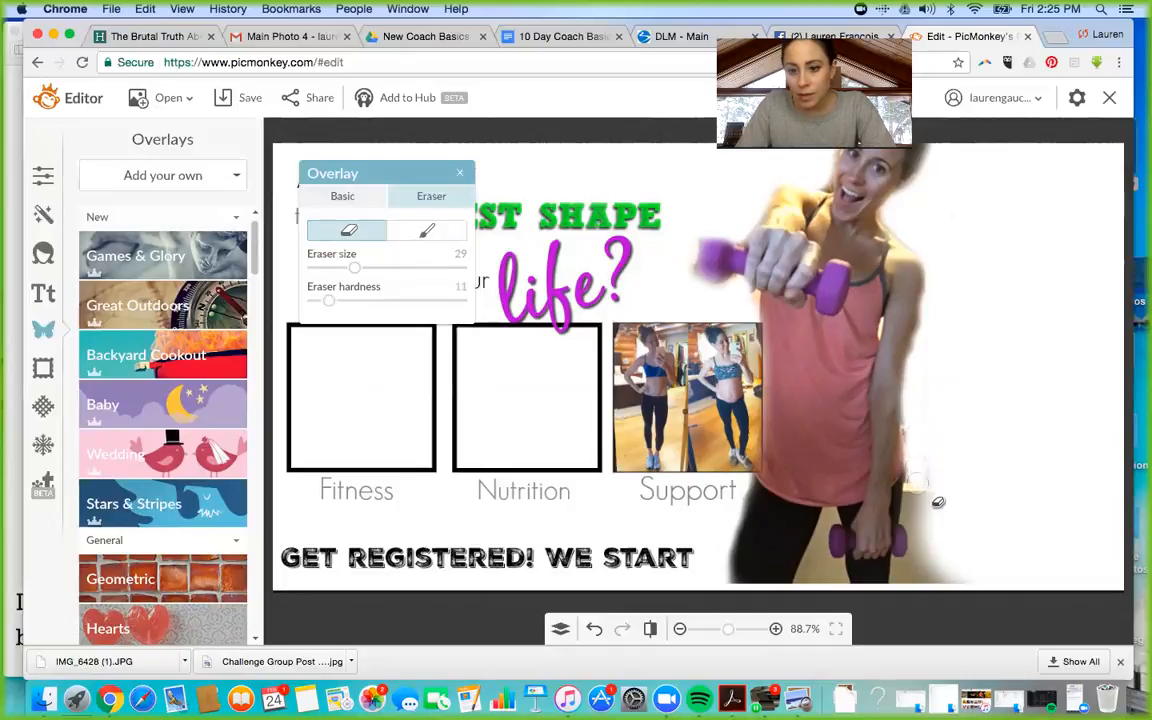
left_click_drag(908, 499, 909, 513)
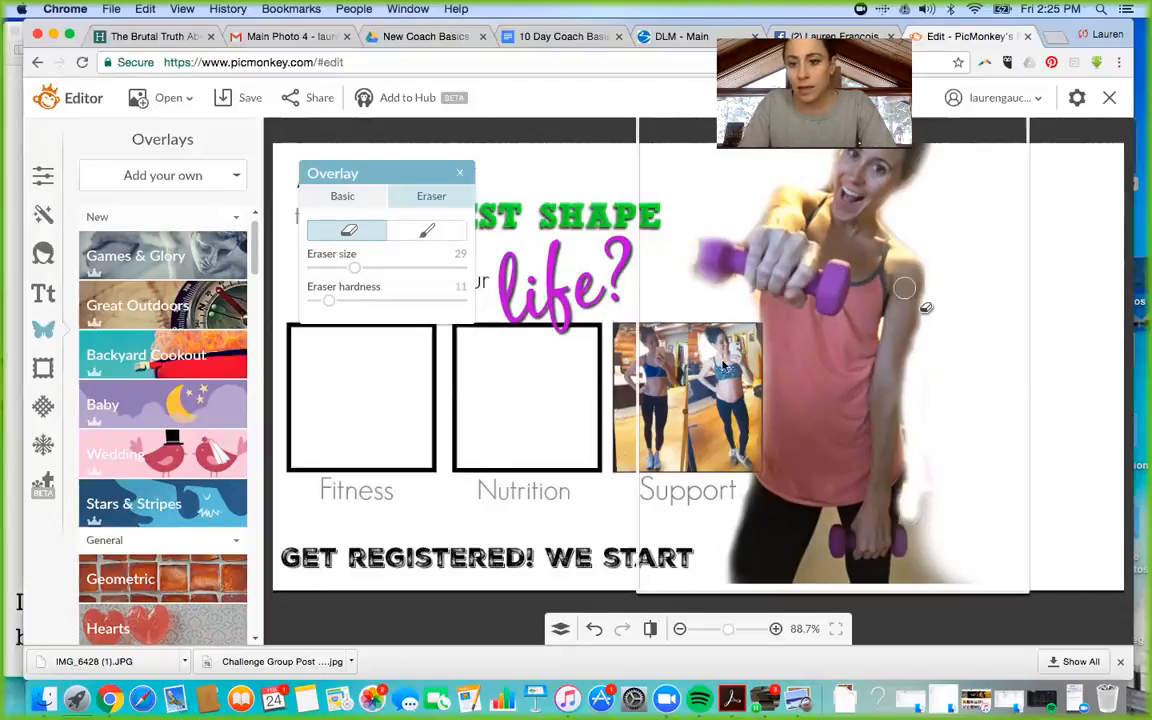
left_click(428, 230)
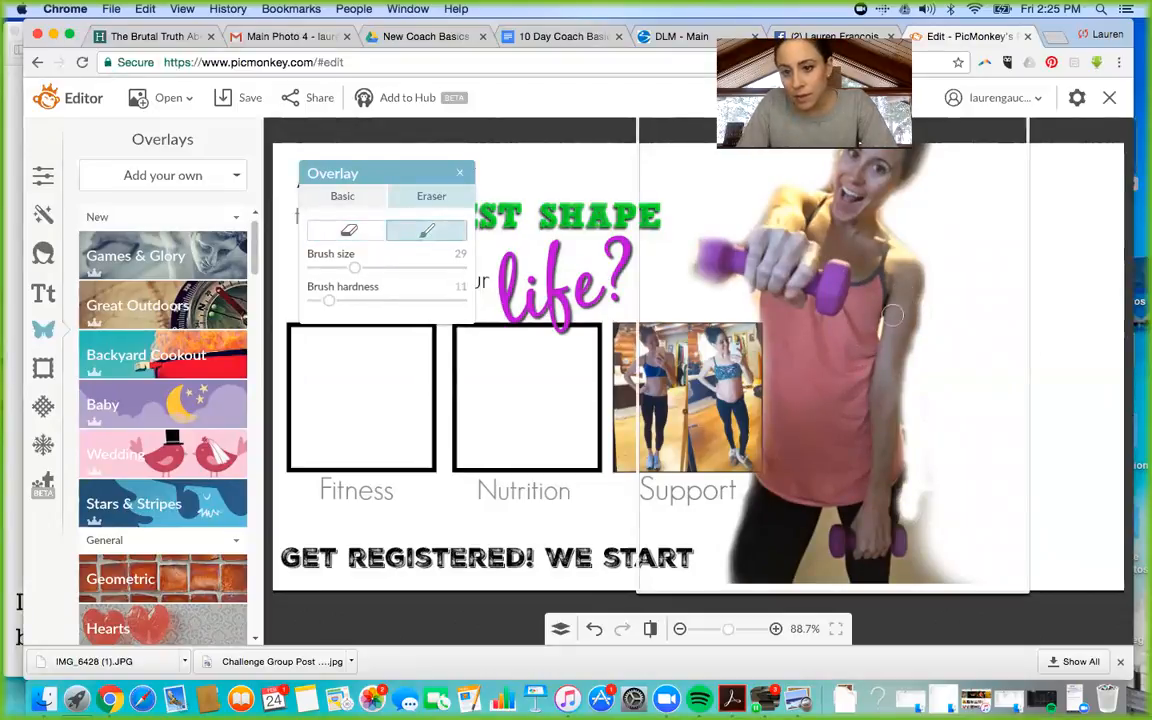
left_click_drag(910, 281, 913, 284)
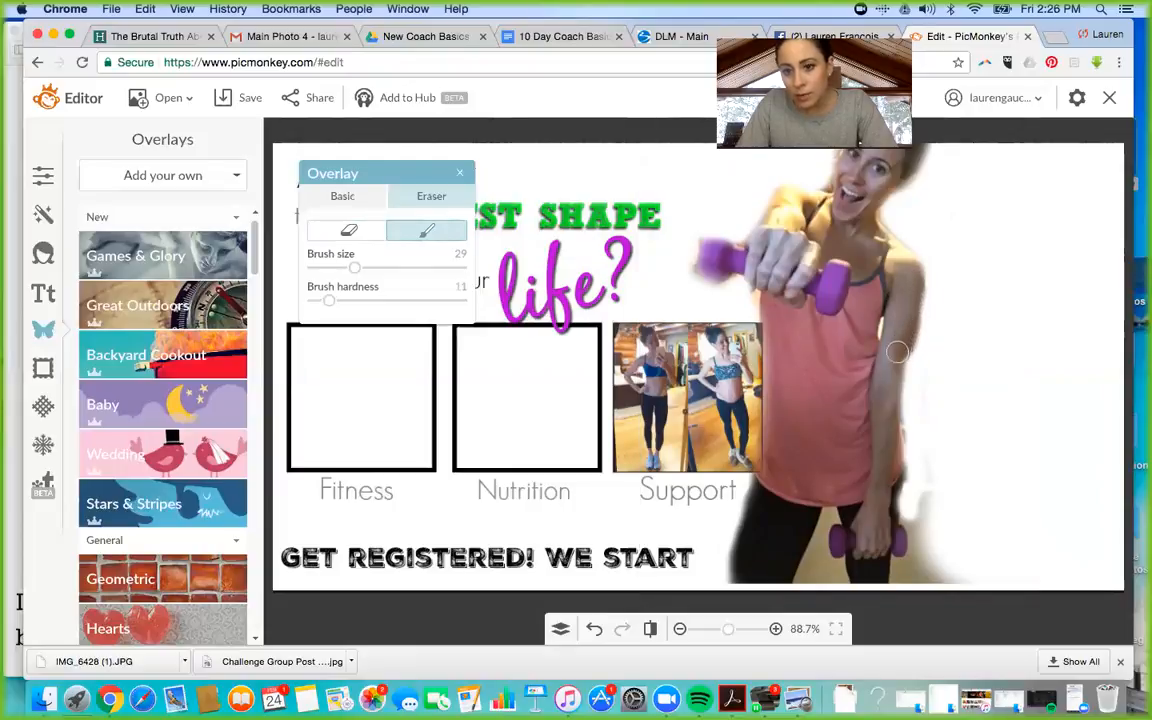
left_click_drag(897, 353, 898, 385)
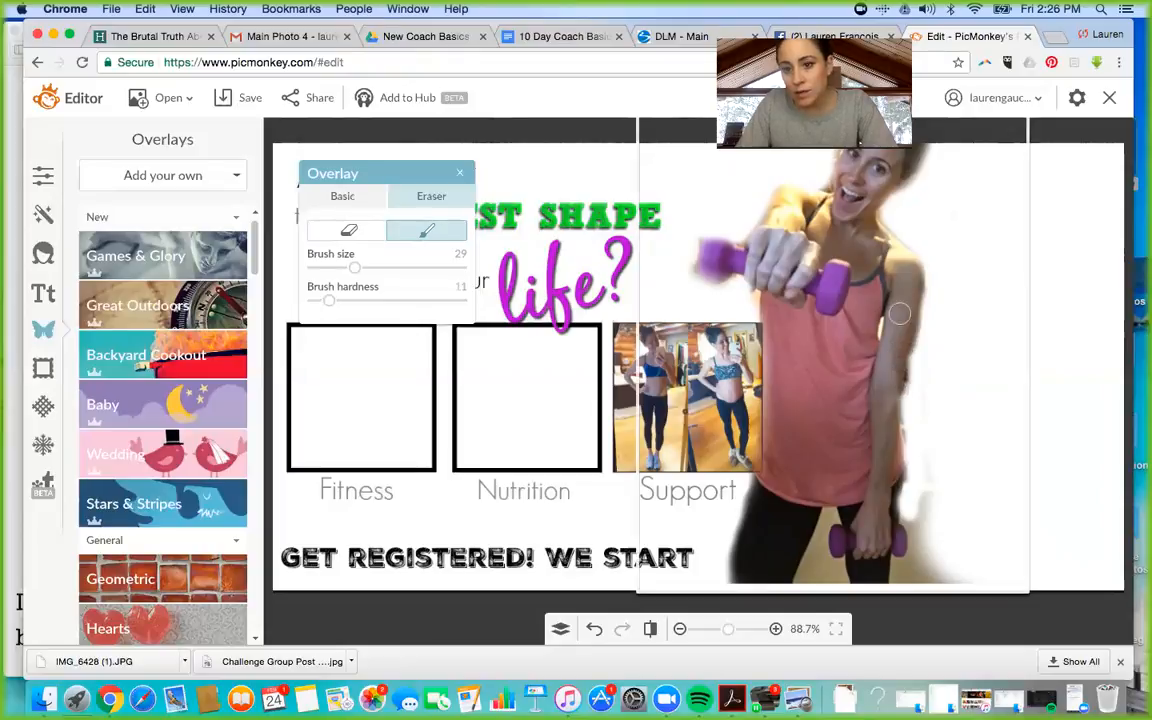
left_click_drag(909, 283, 907, 314)
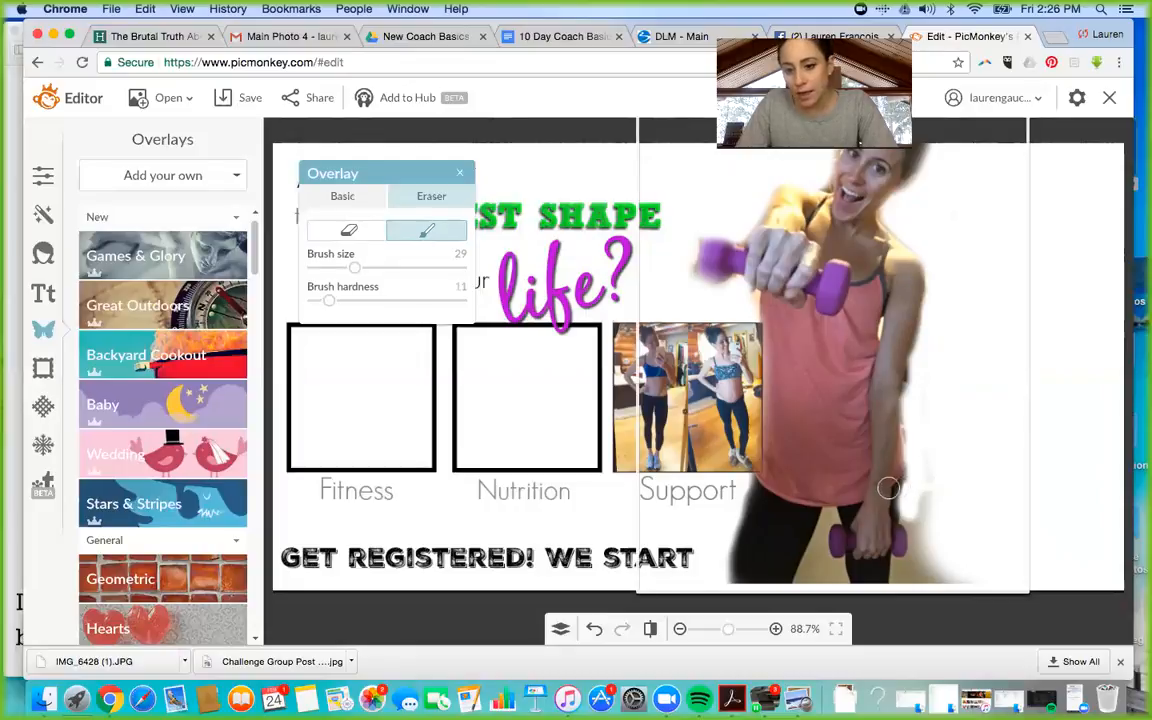
Restore the missing edges of the woman's lowered hand and leg, and erase the excess background beside the leg.
left_click_drag(888, 488, 887, 533)
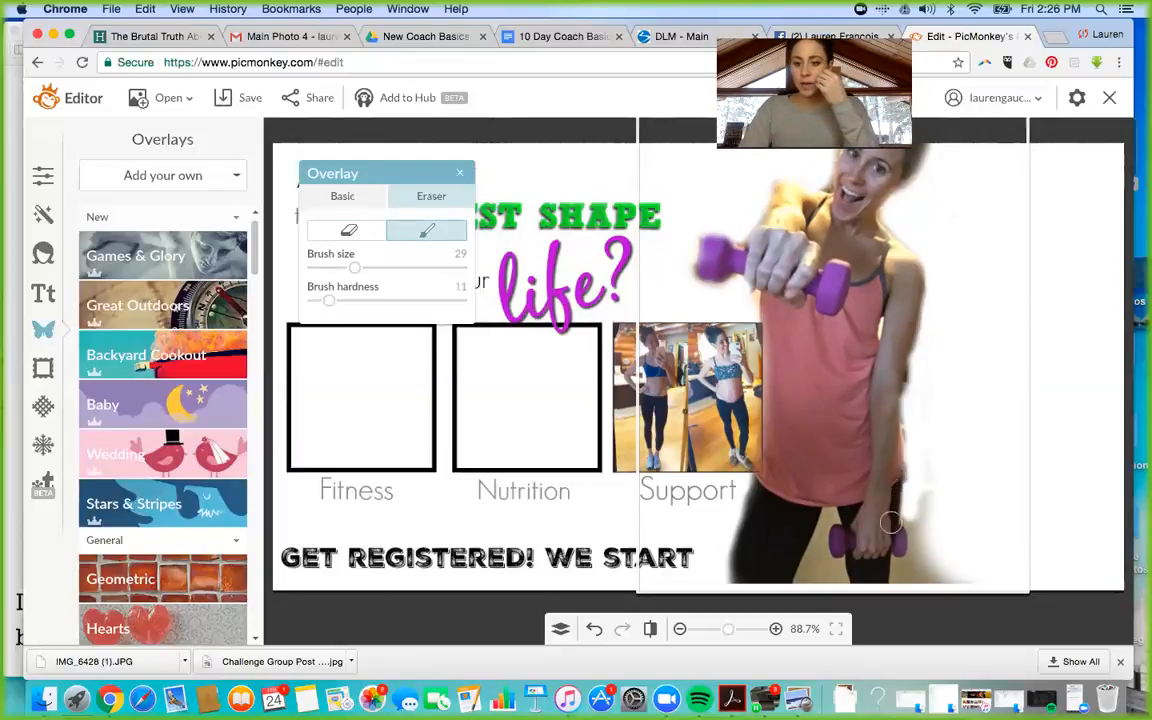
left_click_drag(891, 523, 890, 482)
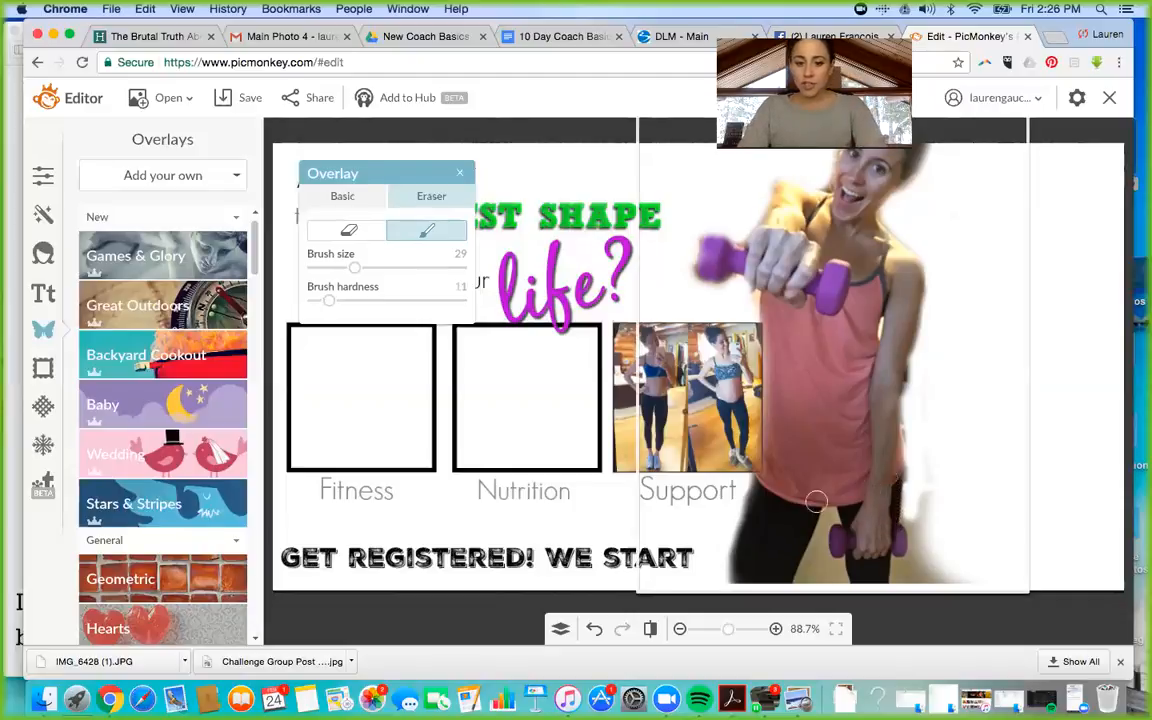
mouse_move(763, 482)
left_mouse_down()
mouse_move(727, 575)
mouse_move(650, 512)
left_mouse_up()
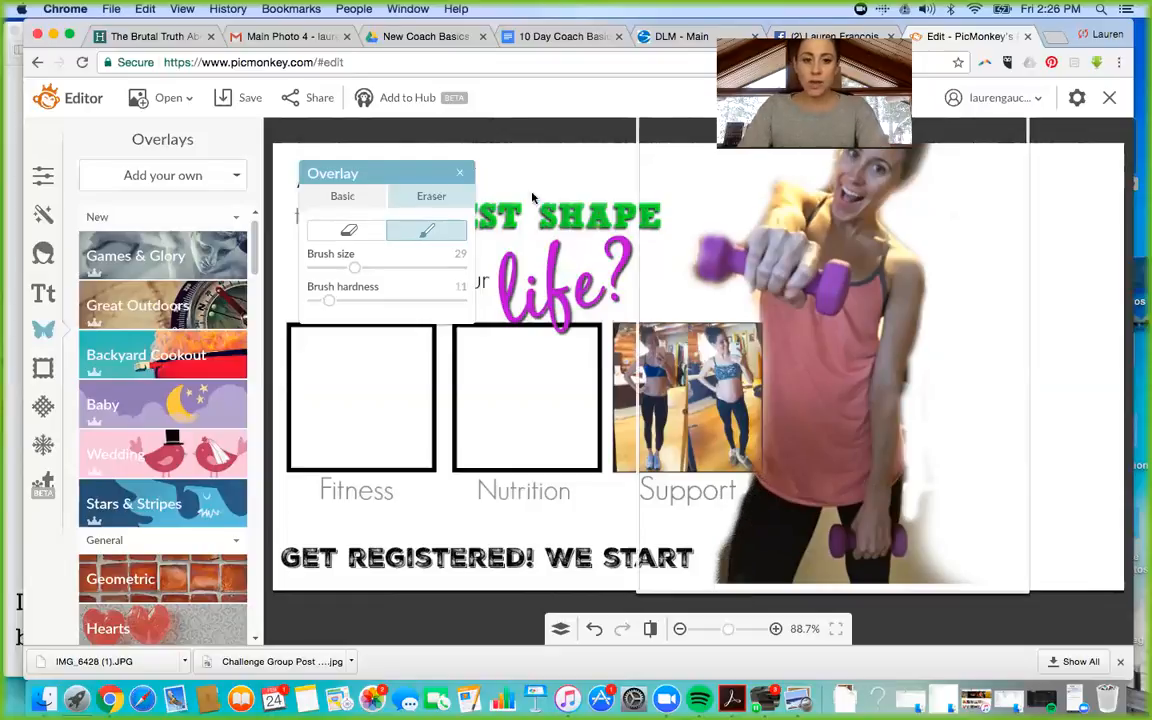
left_click(350, 232)
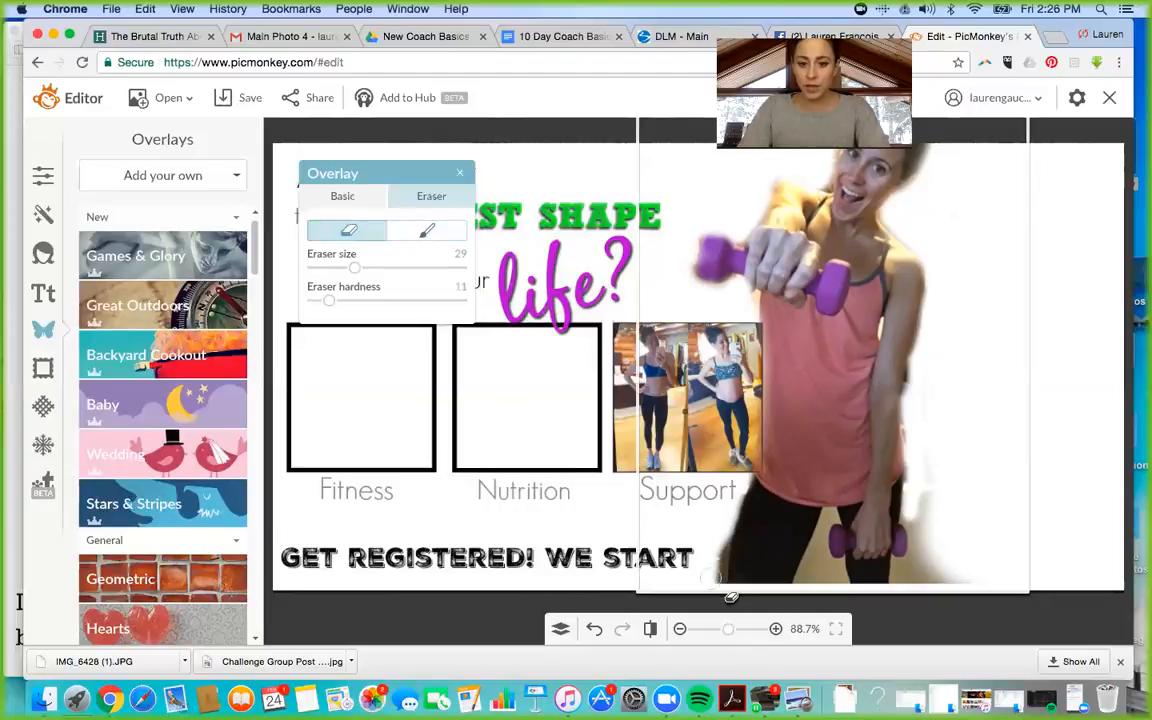
left_click_drag(714, 580, 723, 525)
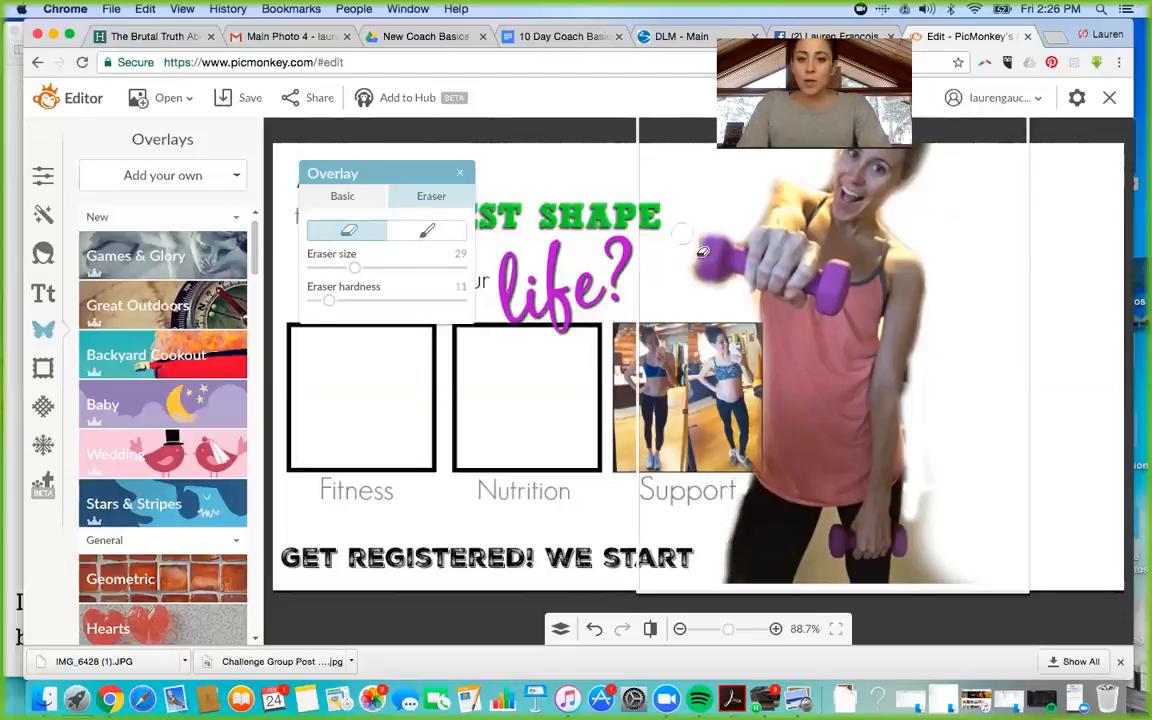
Resize and reposition the workout cut-out to fill the blank area beside the Support box, with the dumbbell clear of the headline.
left_click(561, 158)
left_click(681, 188)
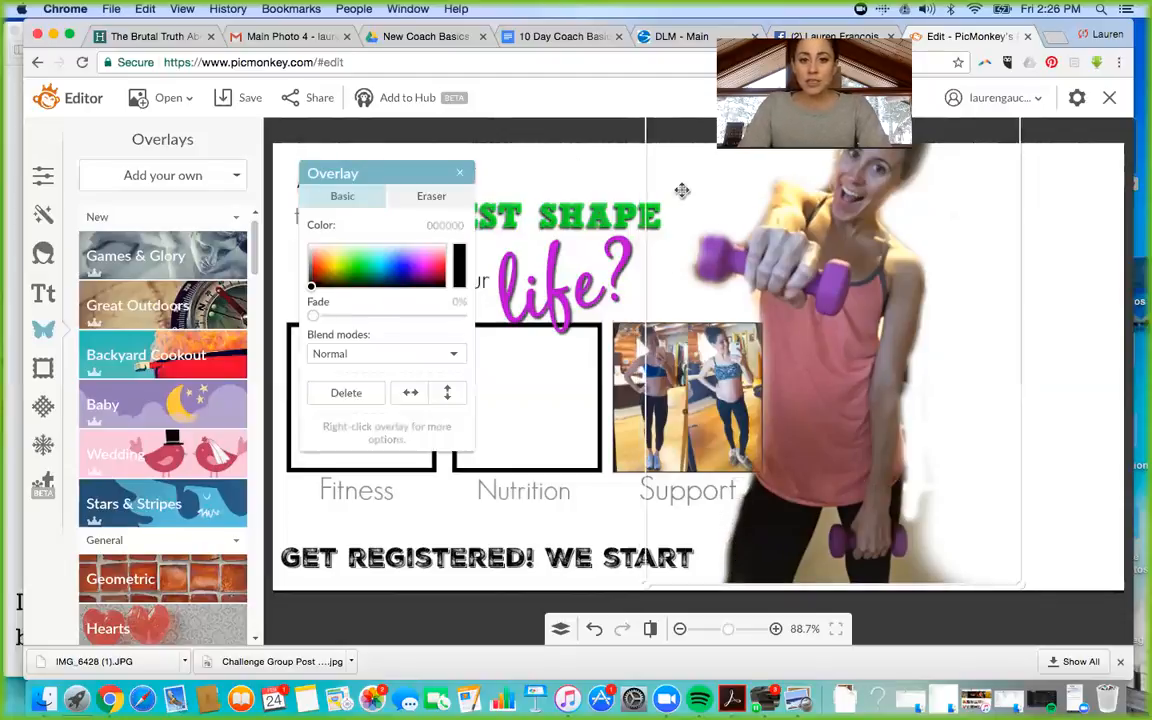
scroll(692, 165, "up", 1)
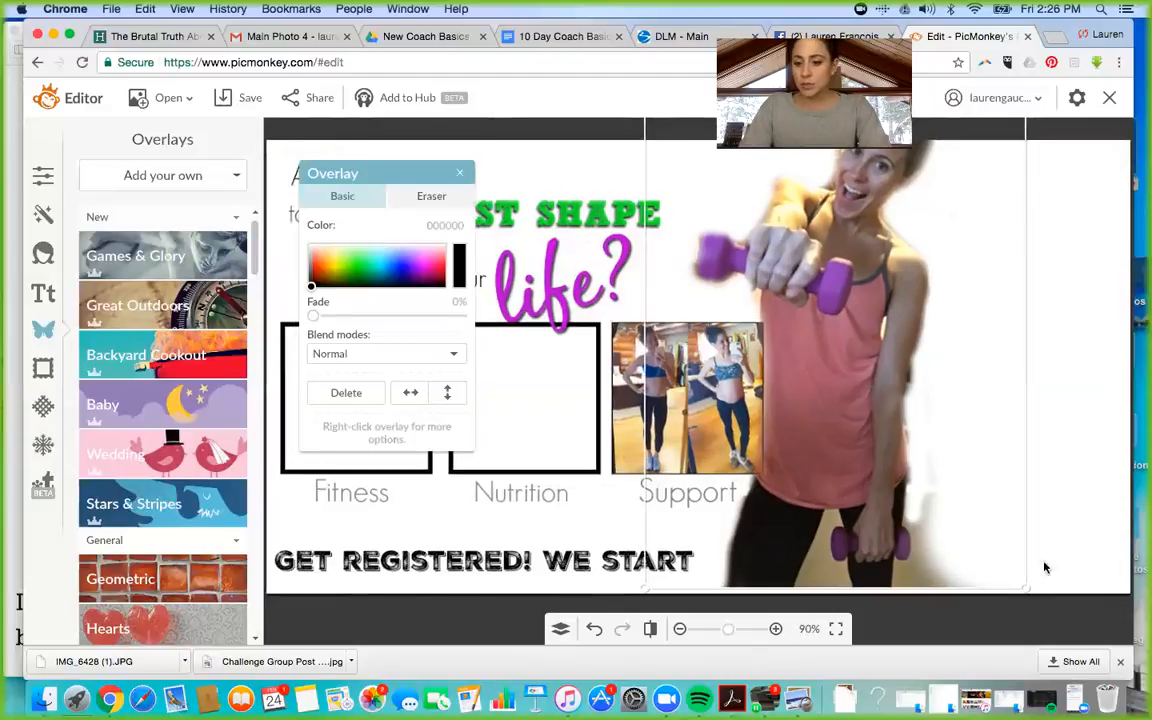
left_click_drag(1029, 587, 879, 432)
left_click_drag(801, 291, 891, 379)
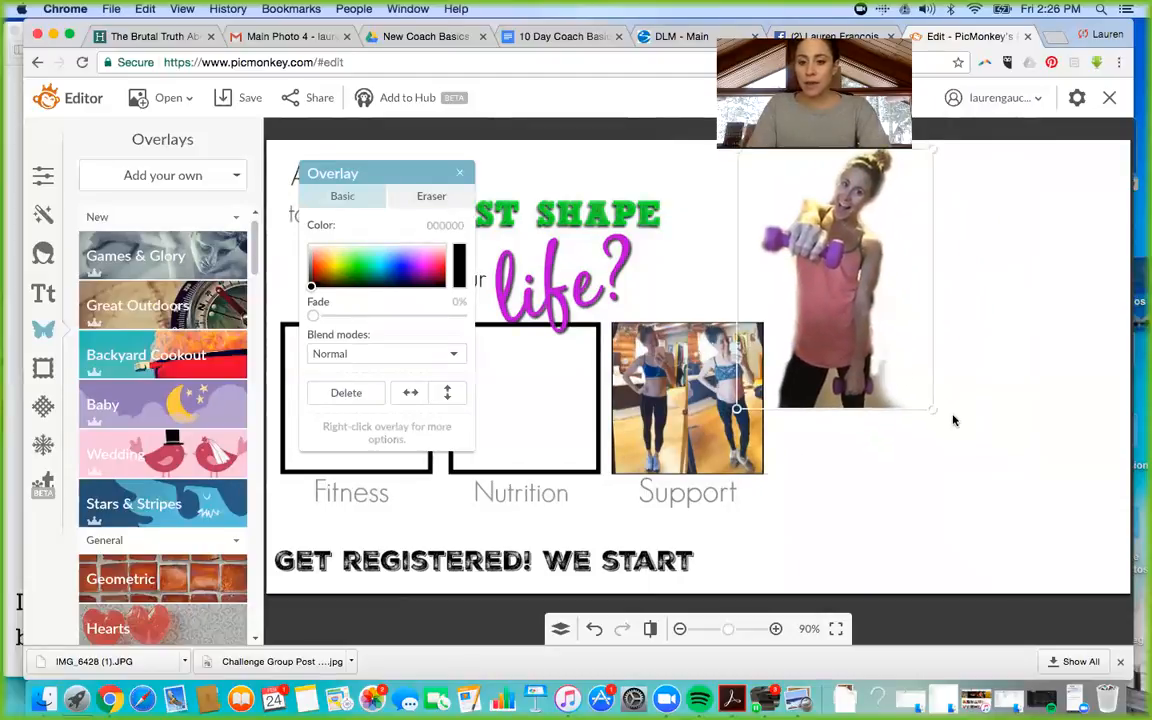
left_click_drag(936, 415, 1140, 688)
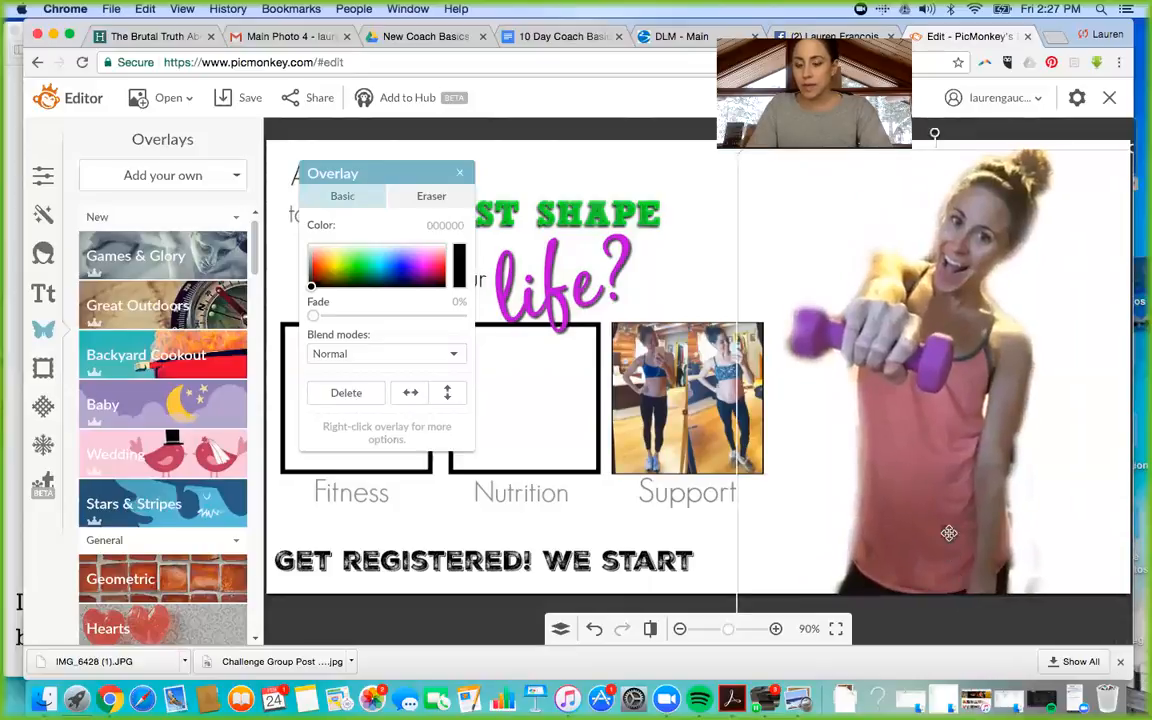
left_click_drag(907, 489, 923, 489)
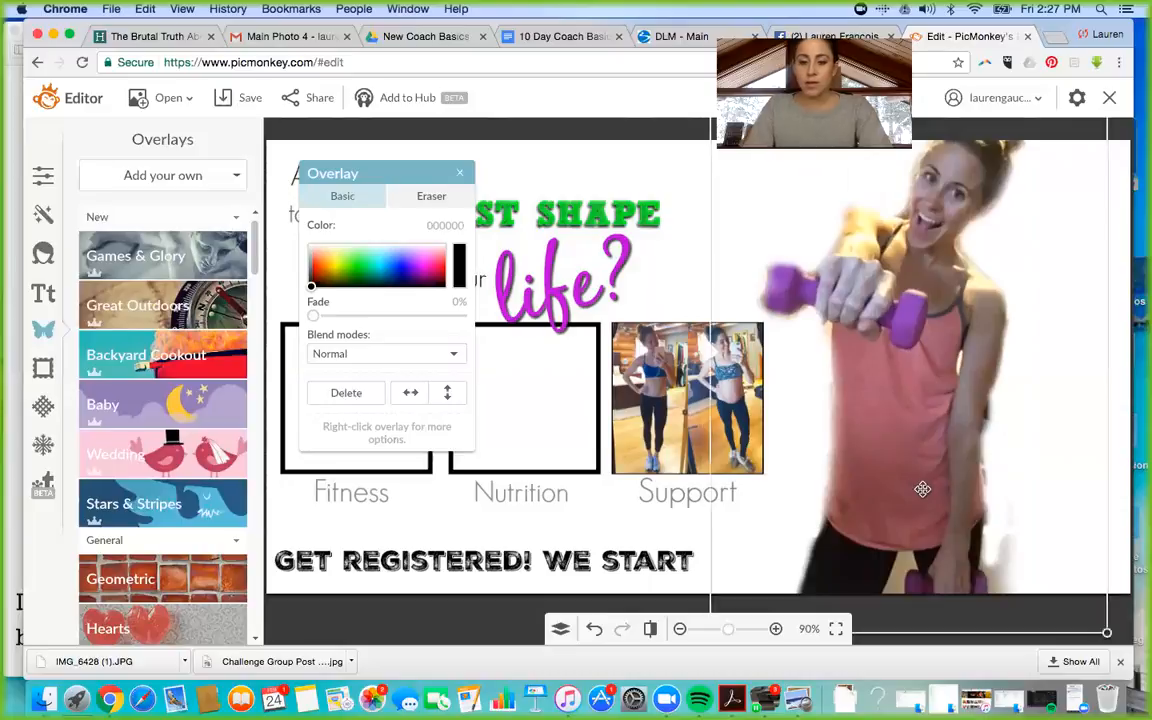
left_click(640, 190)
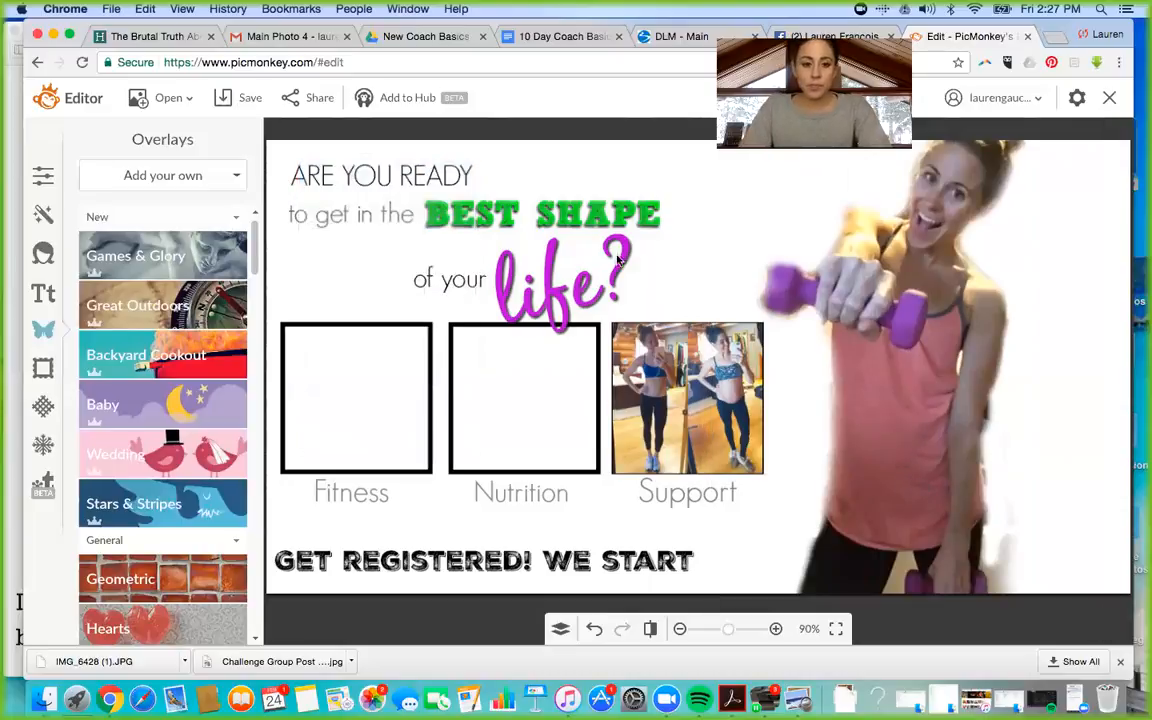
Move the before-and-after photo above the Support box and add a geometric square overlay sized to cover that box.
left_click_drag(650, 419, 686, 249)
left_click(625, 430)
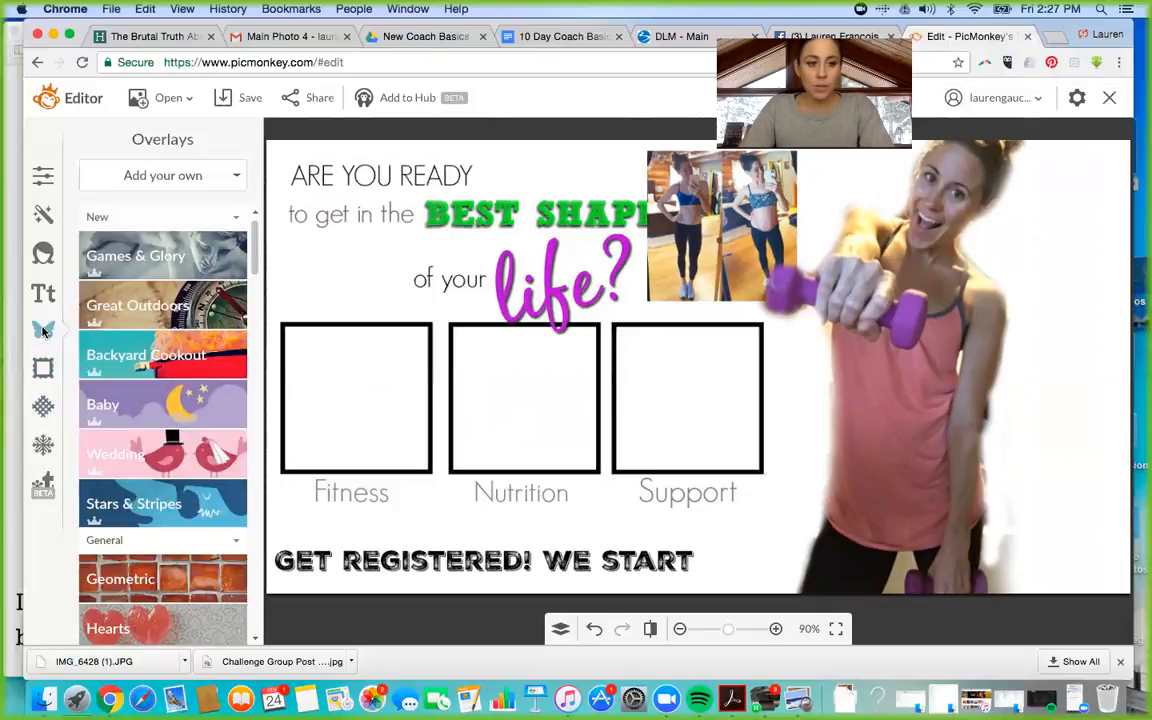
left_click(134, 568)
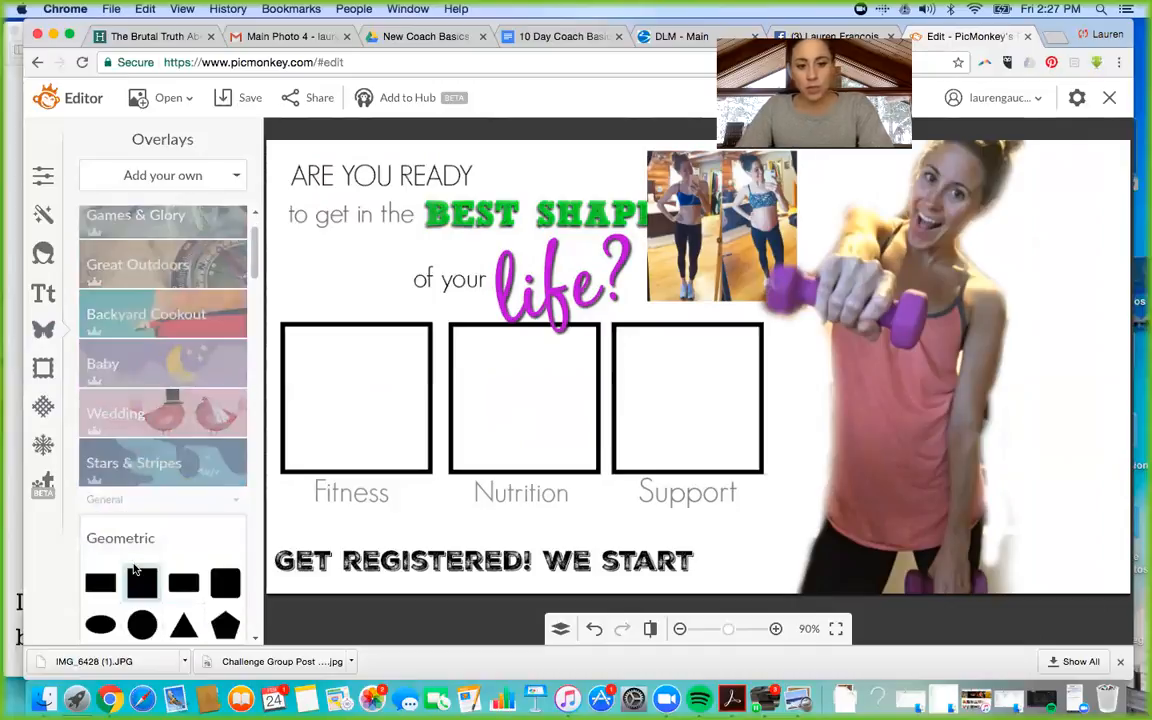
left_click(133, 586)
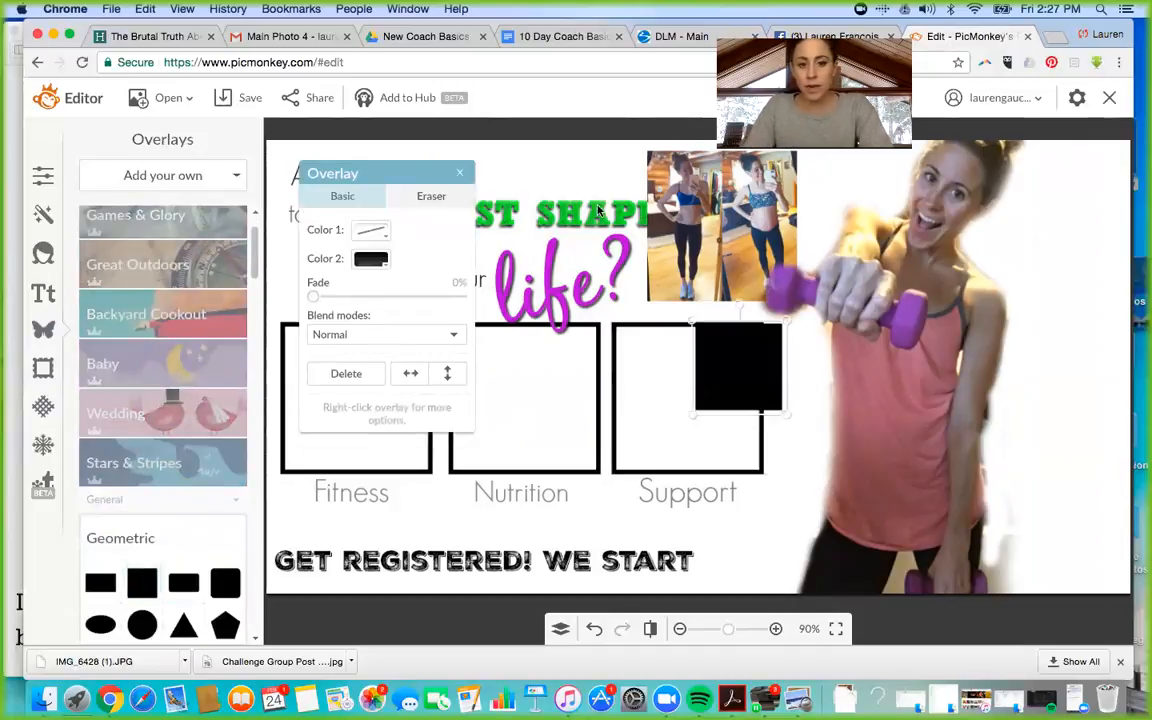
left_click_drag(735, 358, 653, 355)
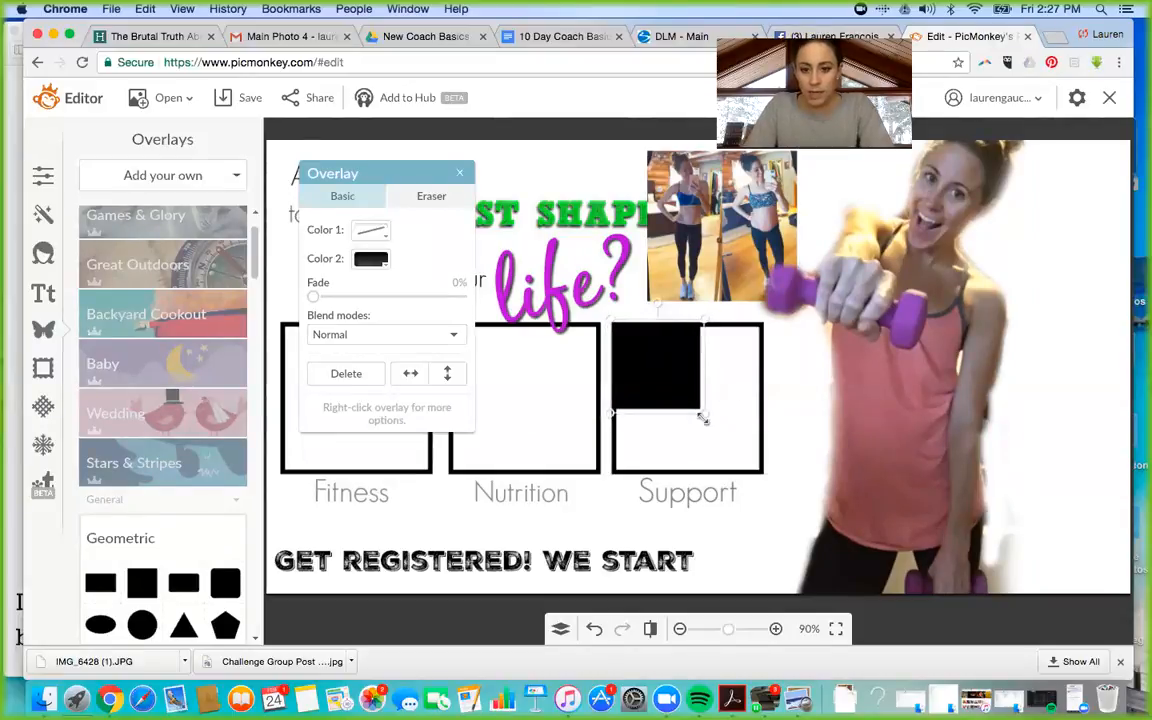
left_click_drag(707, 415, 780, 482)
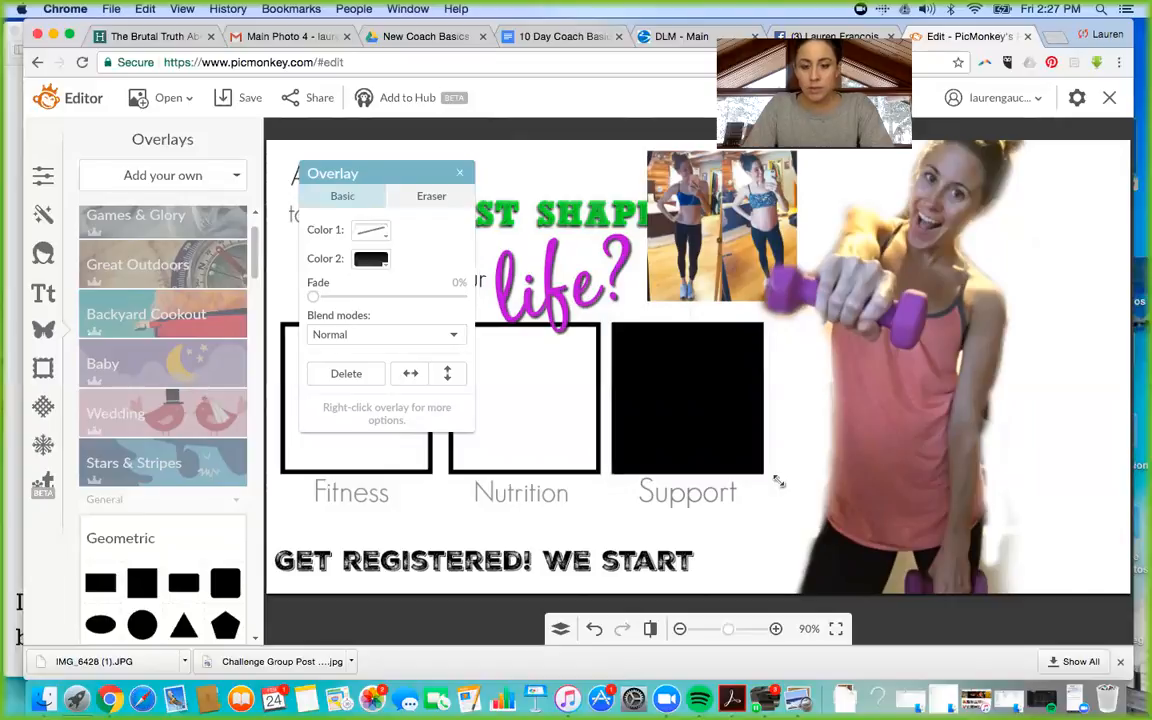
Set both the outline and fill colors of the Support square to magenta, matching the word "life?".
left_click(373, 259)
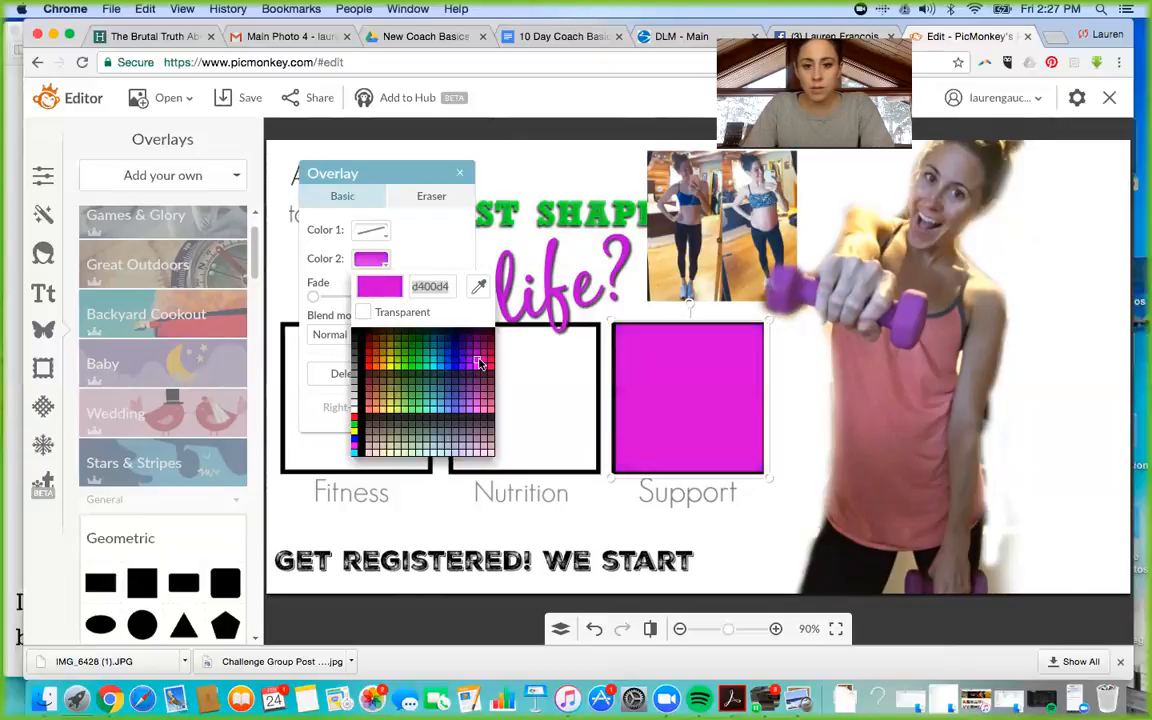
left_click(480, 364)
left_click(371, 233)
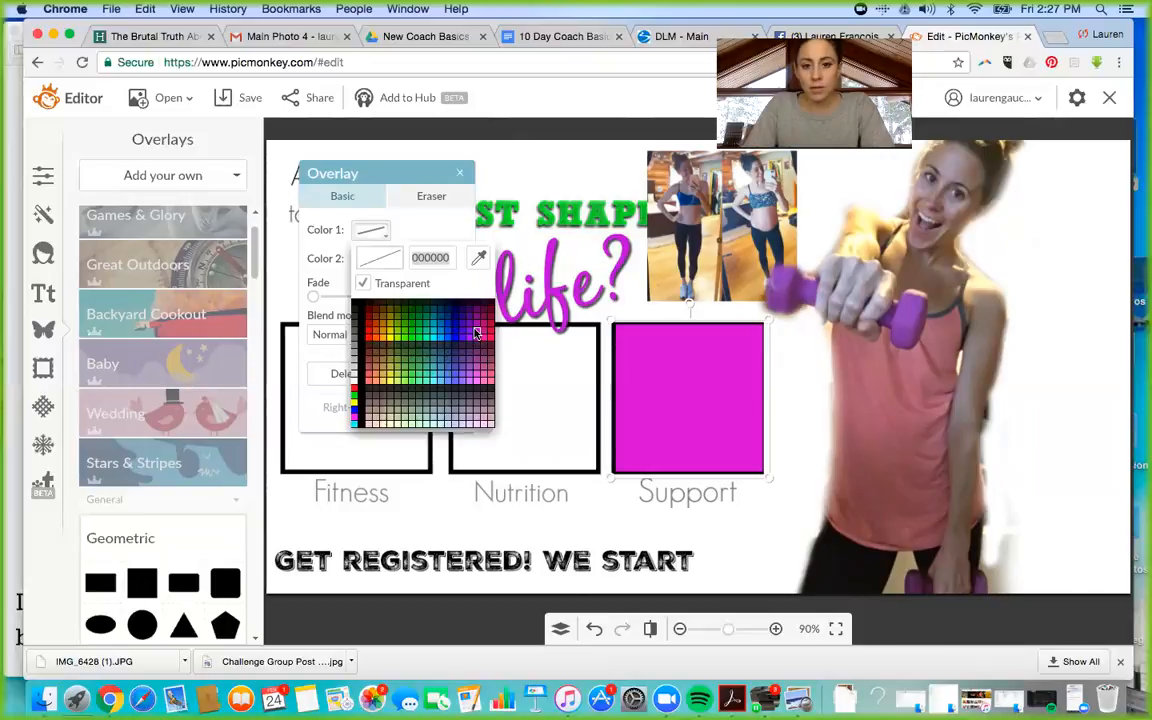
left_click(476, 334)
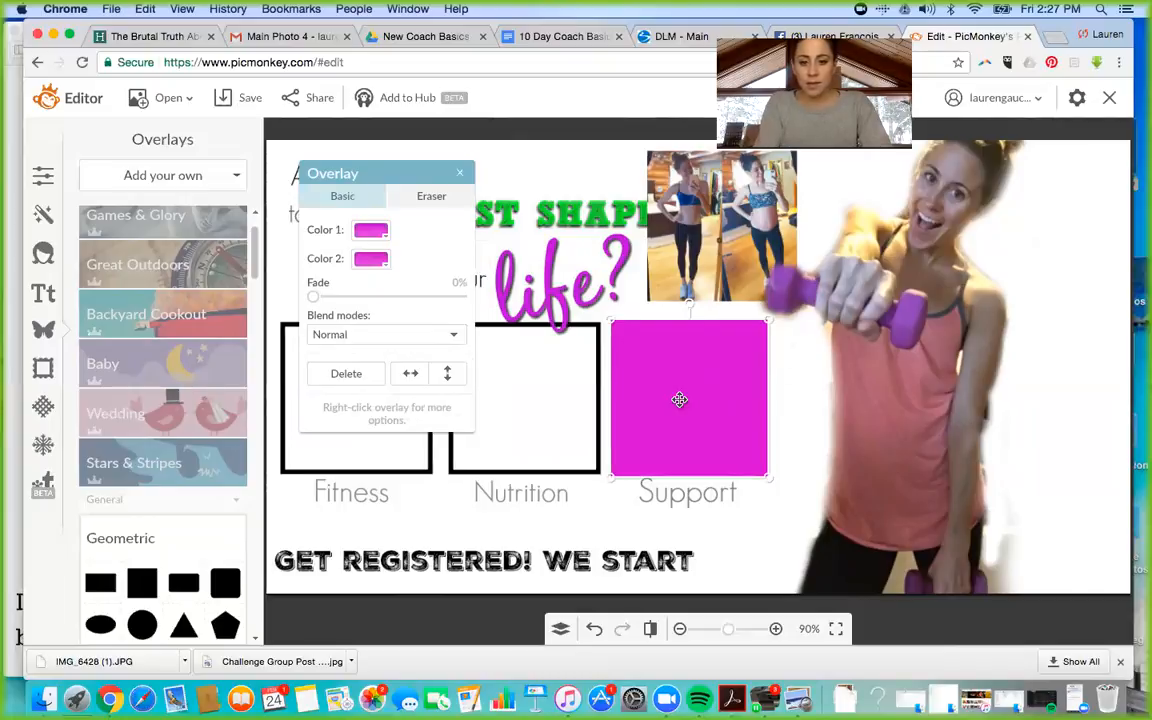
Try to paste a copy of the magenta square onto the Nutrition box.
left_click(537, 381)
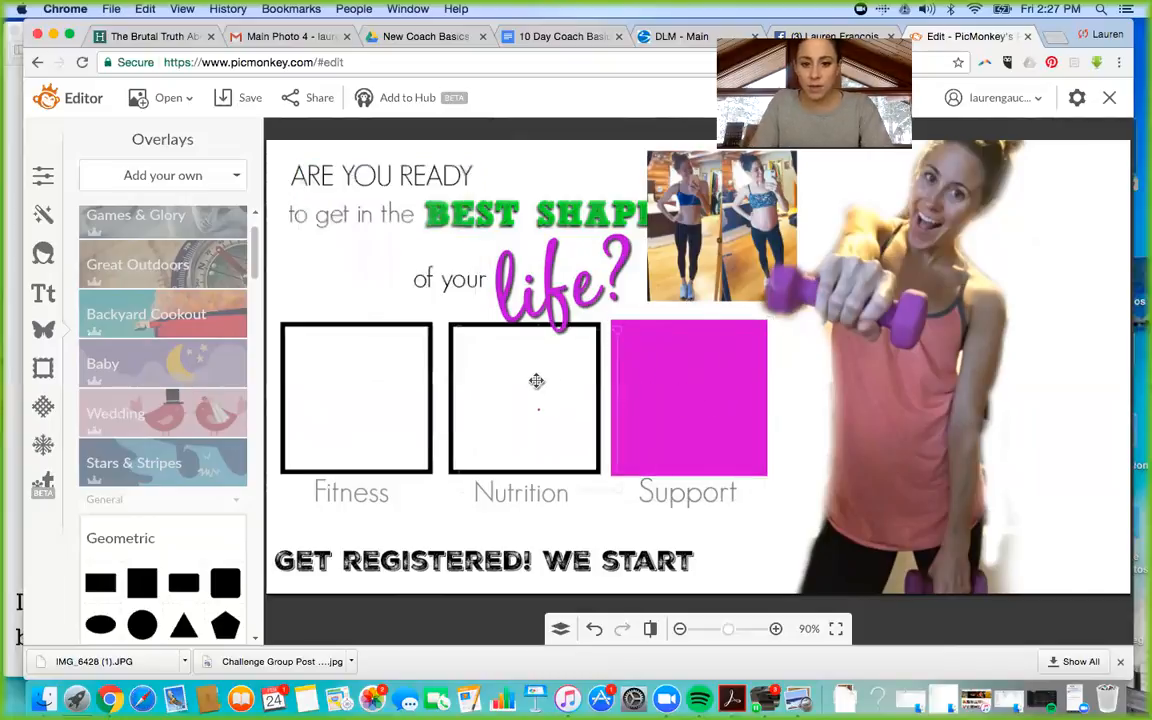
left_click(516, 372)
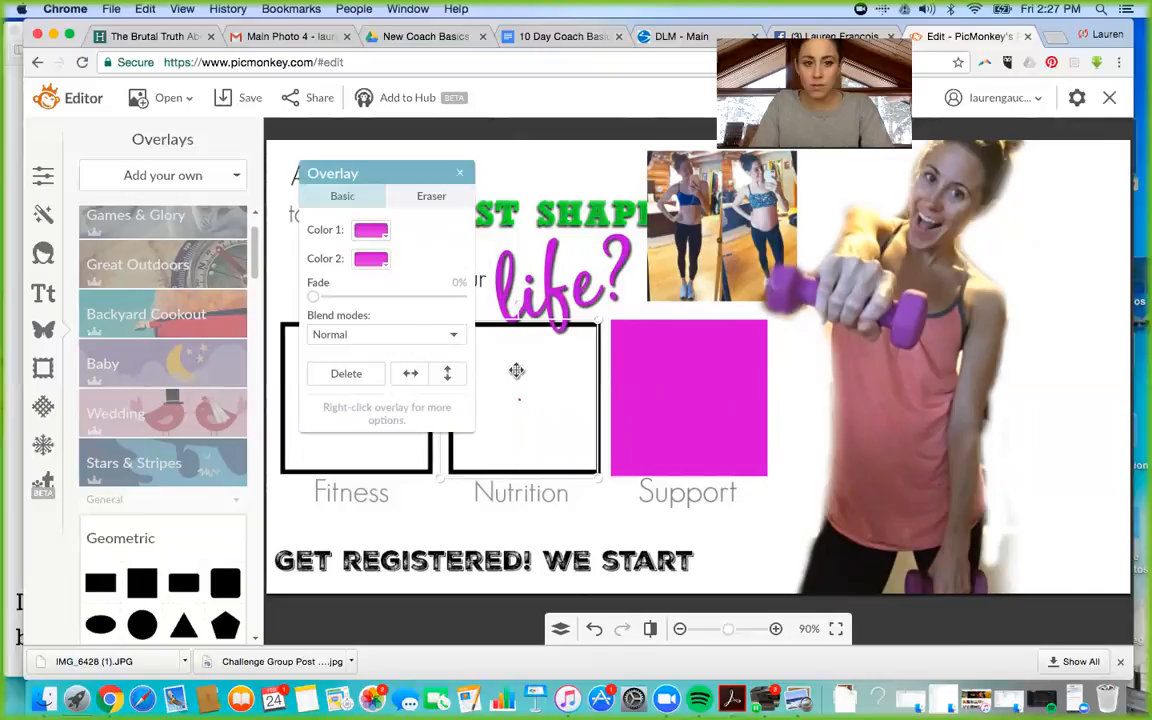
left_click(656, 344)
left_click(726, 381)
left_click_drag(726, 381, 751, 383)
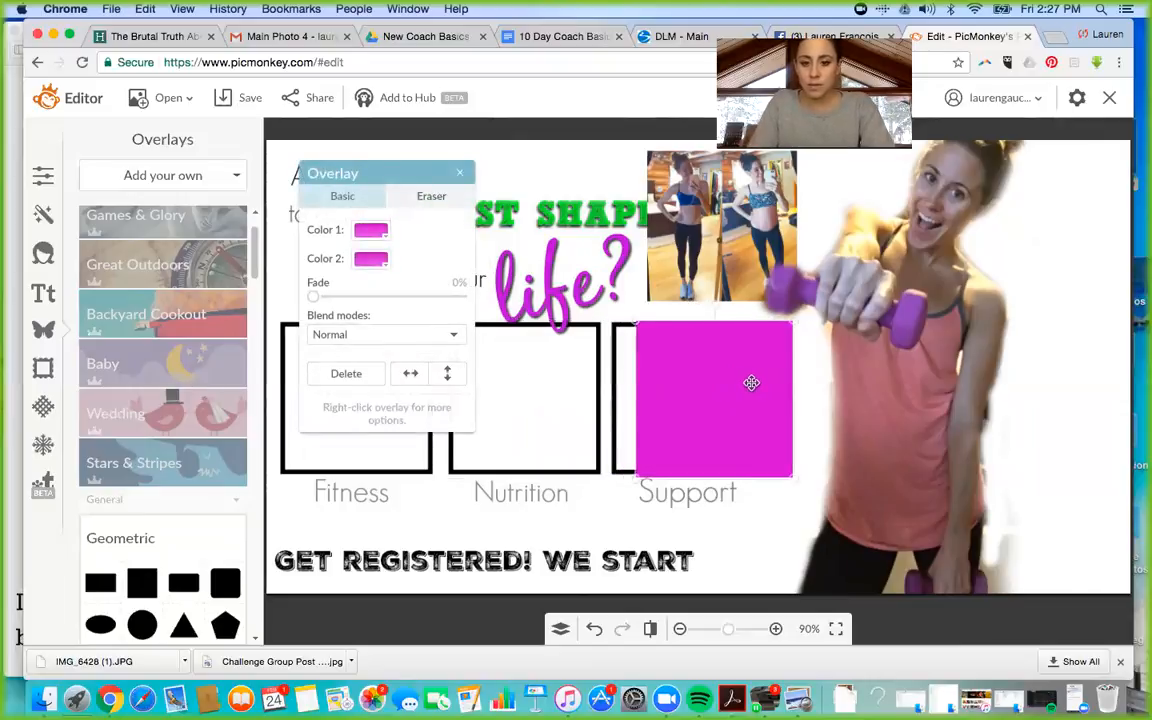
key("super+v")
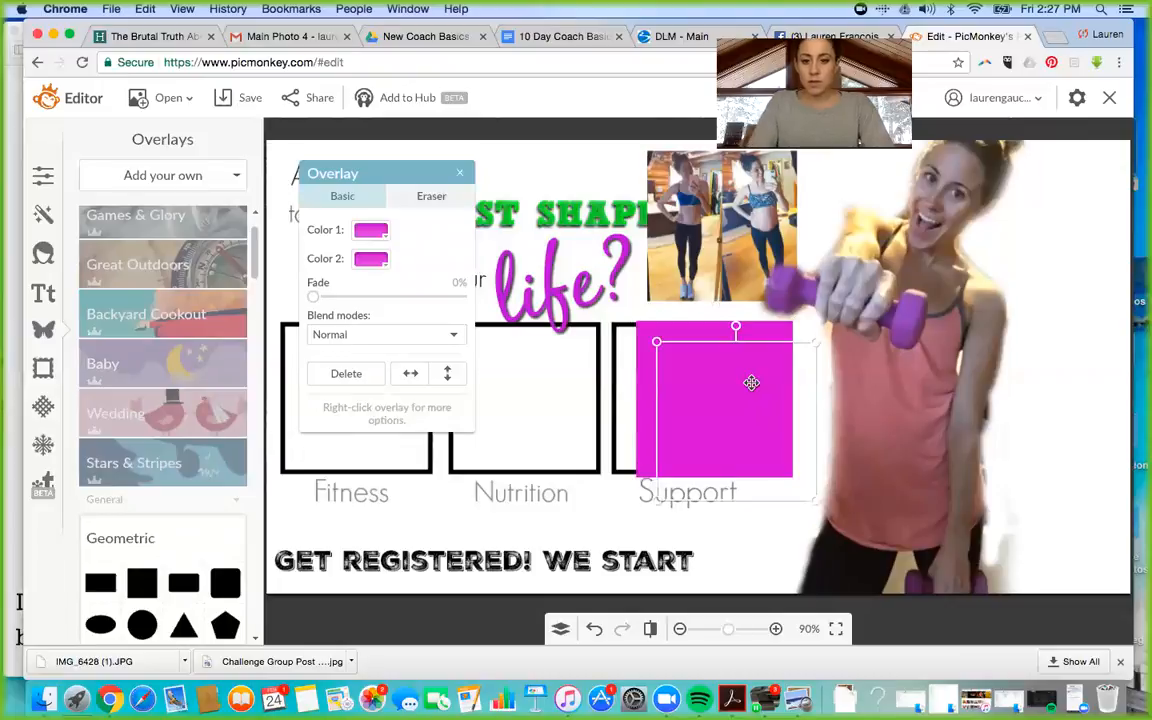
left_click_drag(679, 383, 502, 386)
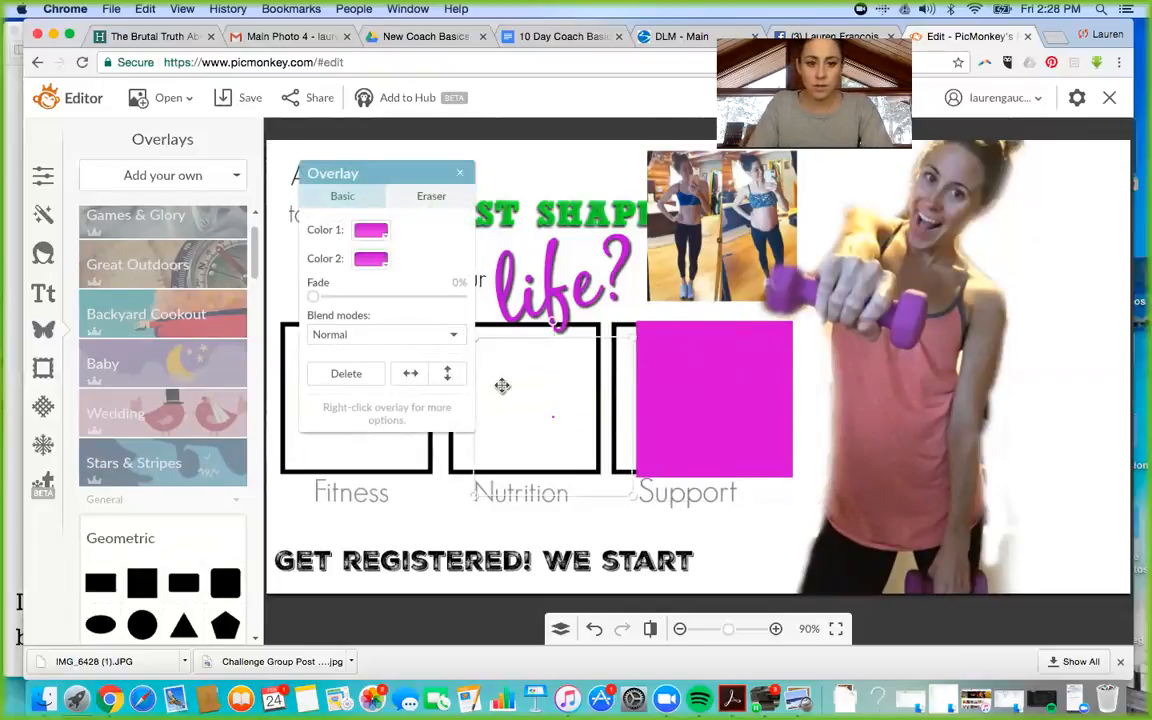
mouse_move(311, 300)
left_mouse_down()
mouse_move(411, 297)
mouse_move(311, 297)
left_mouse_up()
key("Delete")
left_click_drag(767, 382, 740, 379)
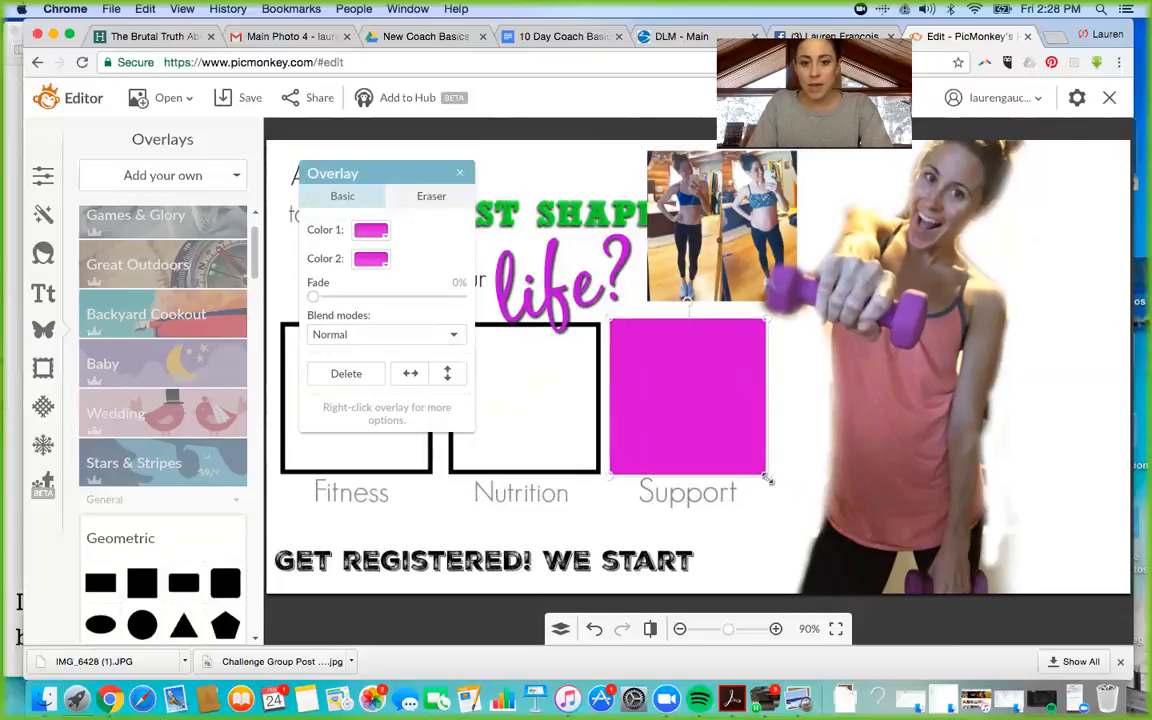
left_click(535, 404)
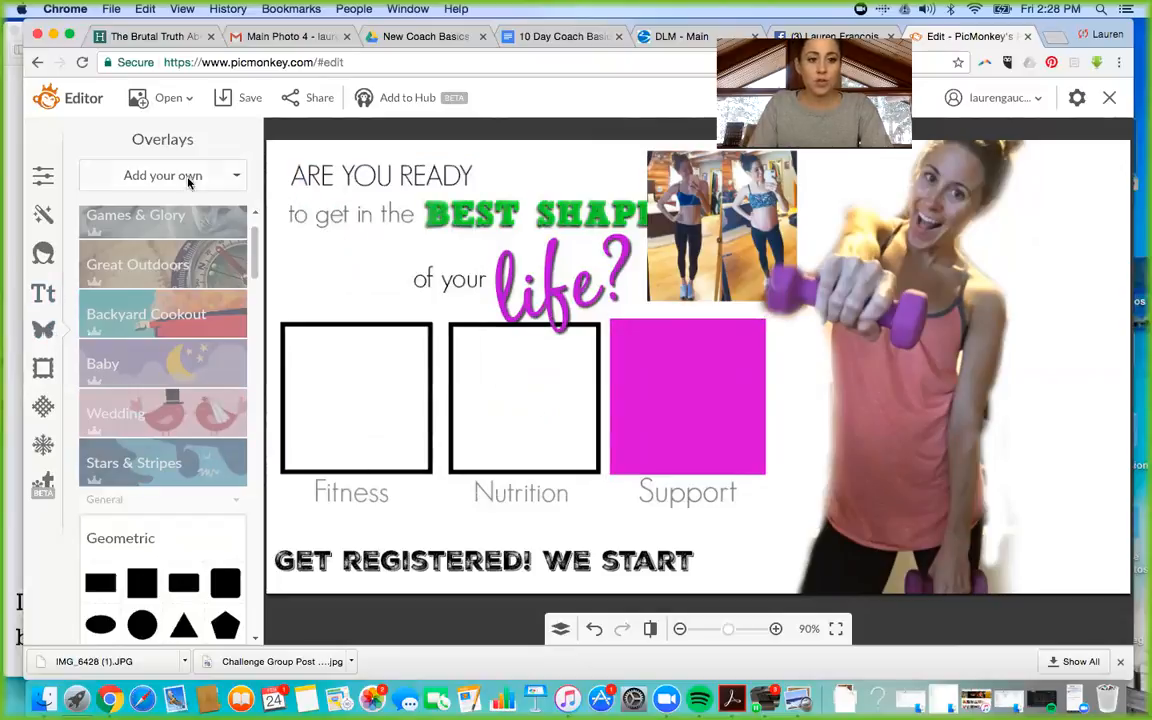
Add a second geometric square overlay and size it to cover the Nutrition box.
left_click(142, 582)
left_click_drag(728, 352, 510, 378)
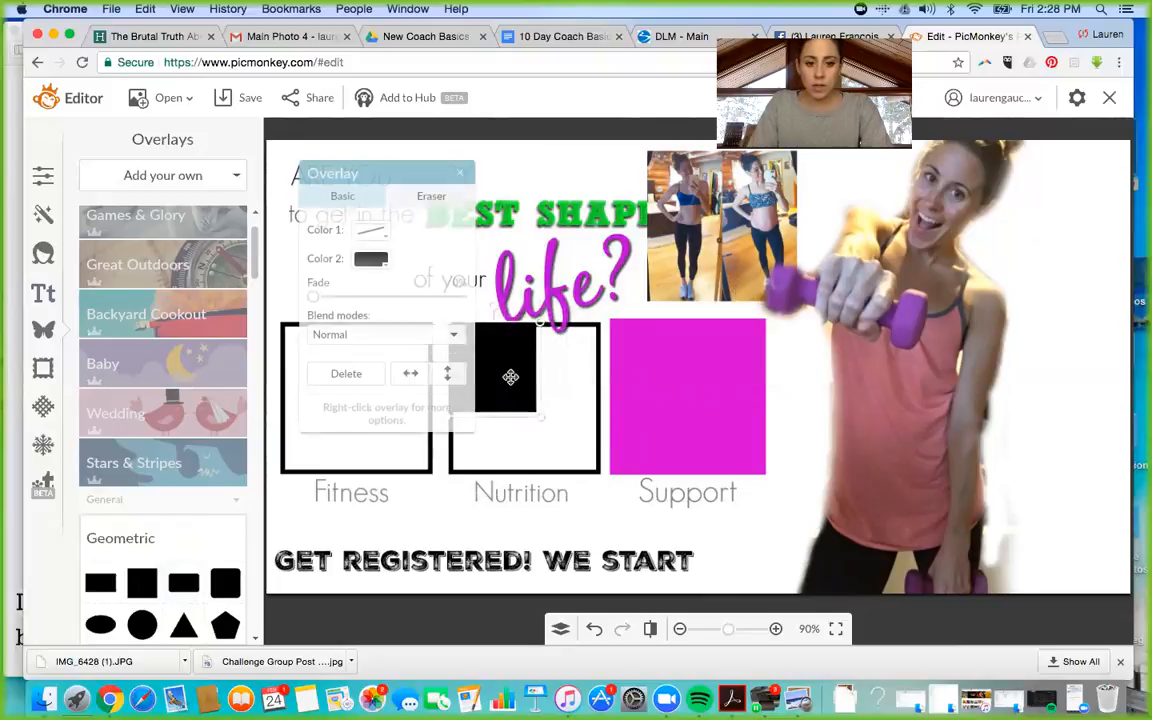
left_click_drag(541, 421, 607, 479)
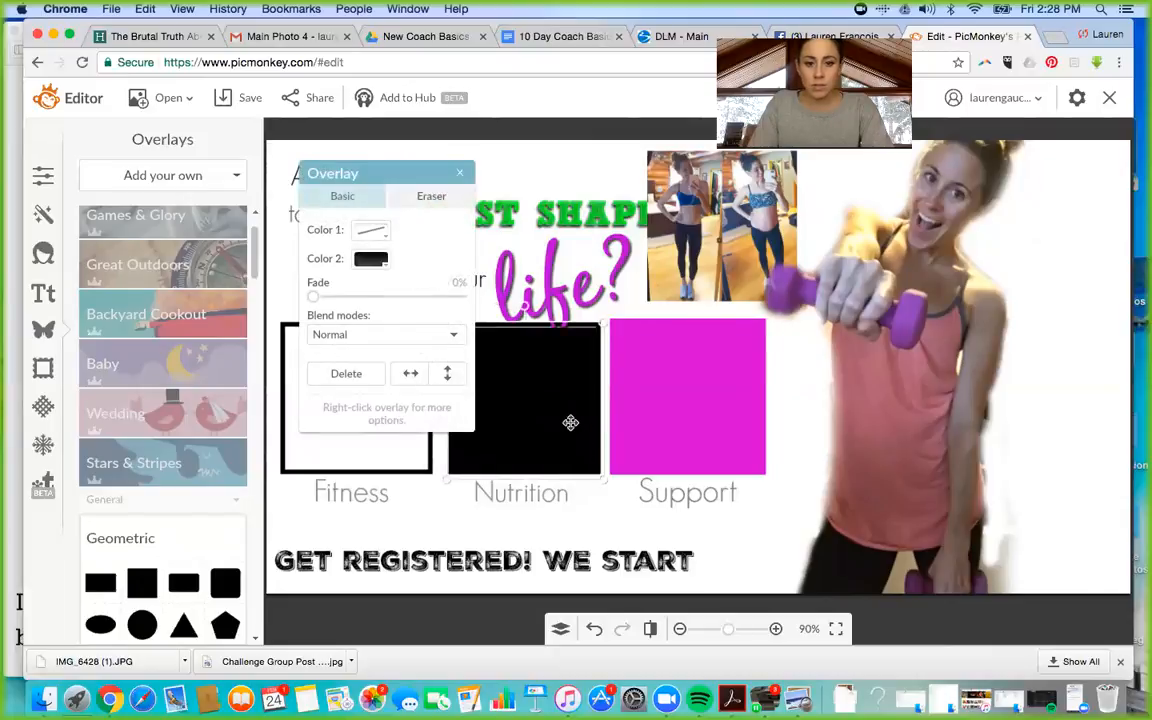
left_click_drag(570, 421, 555, 380)
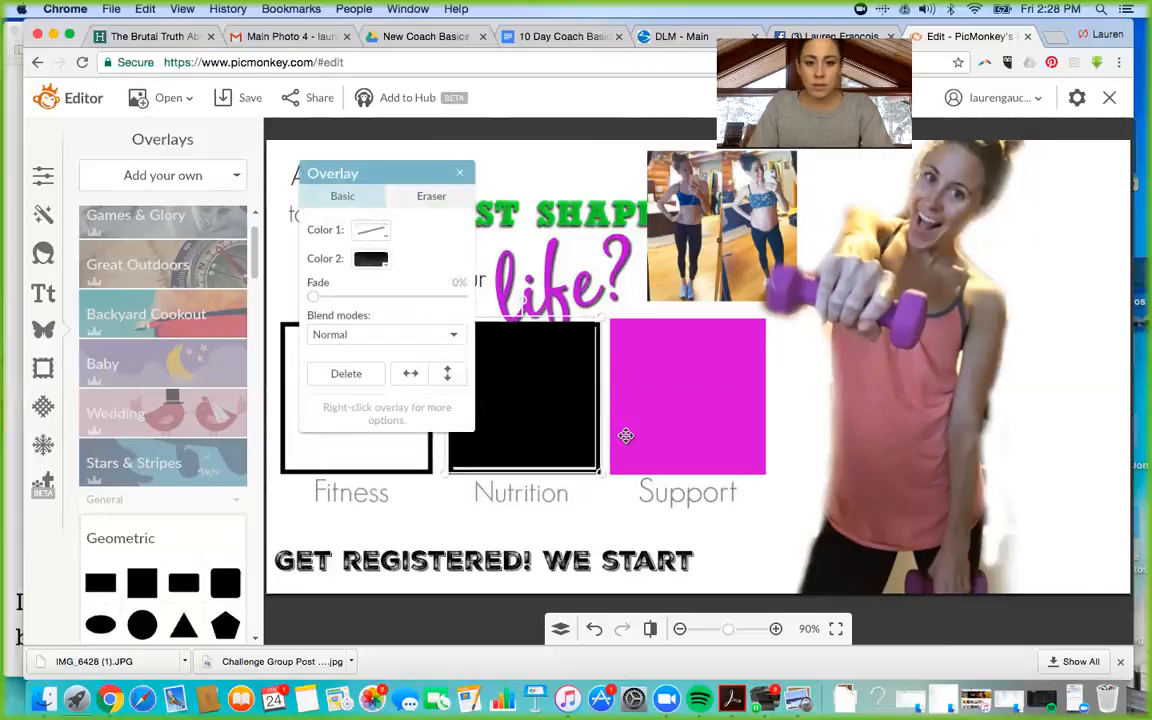
left_click_drag(600, 470, 603, 476)
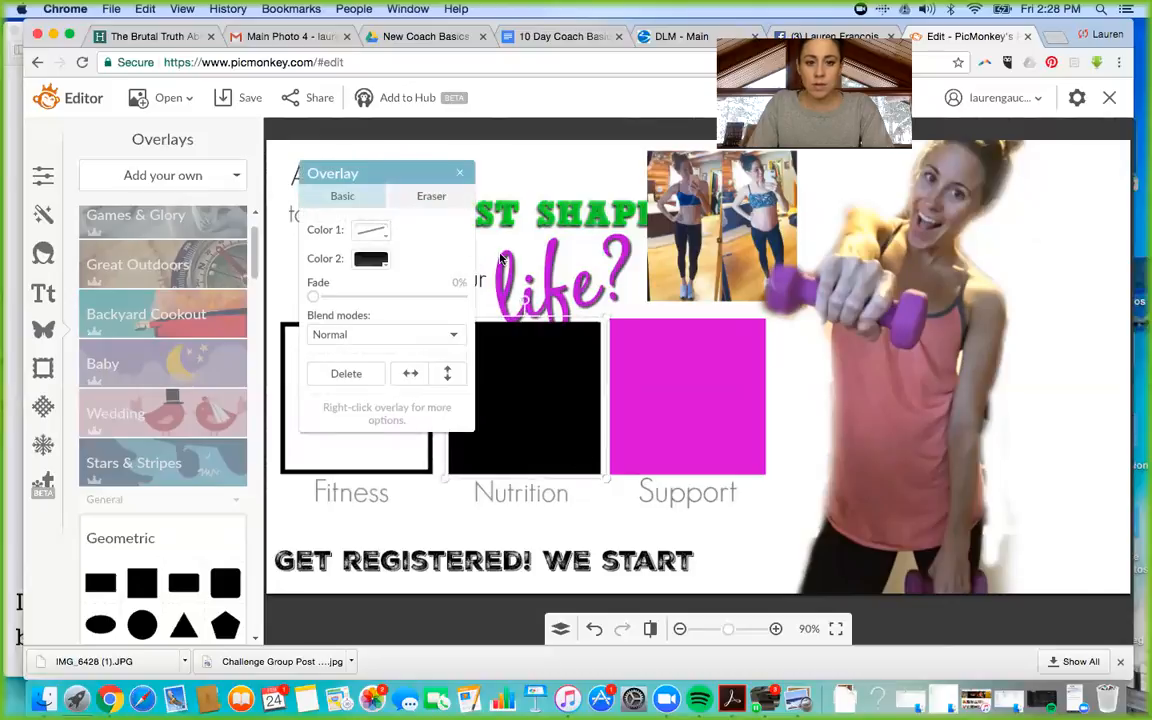
Set both the fill and outline colors of the Nutrition square to the same magenta as the Support square.
left_click(374, 262)
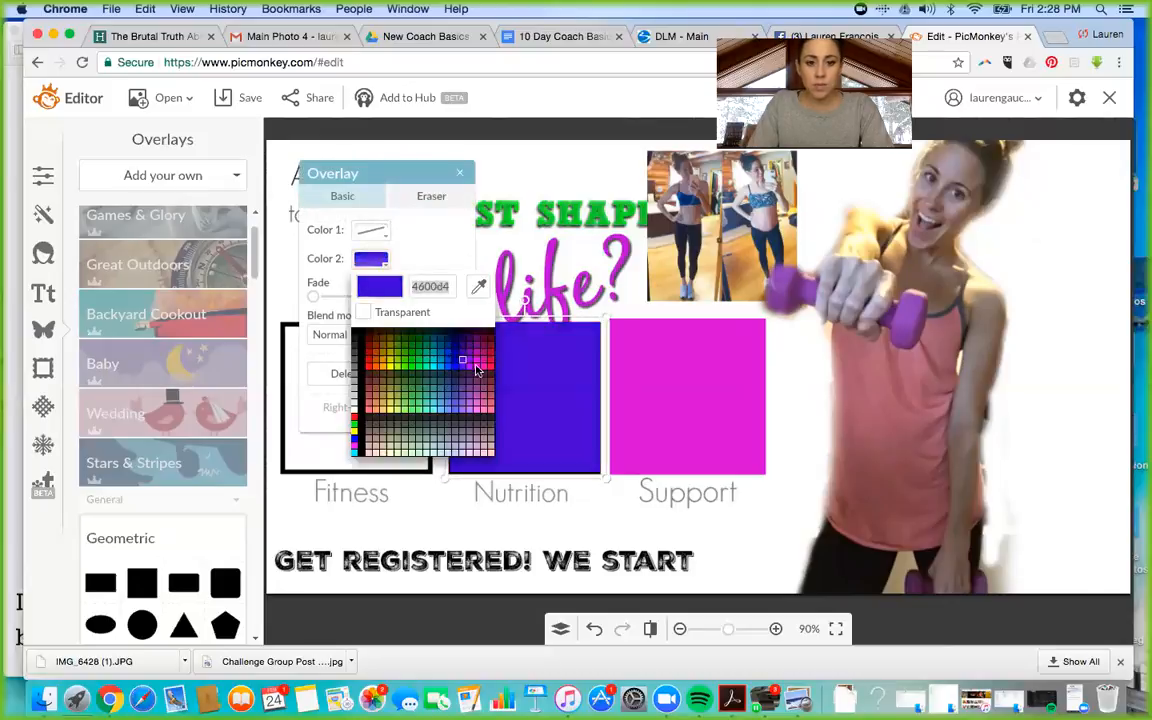
left_click(480, 366)
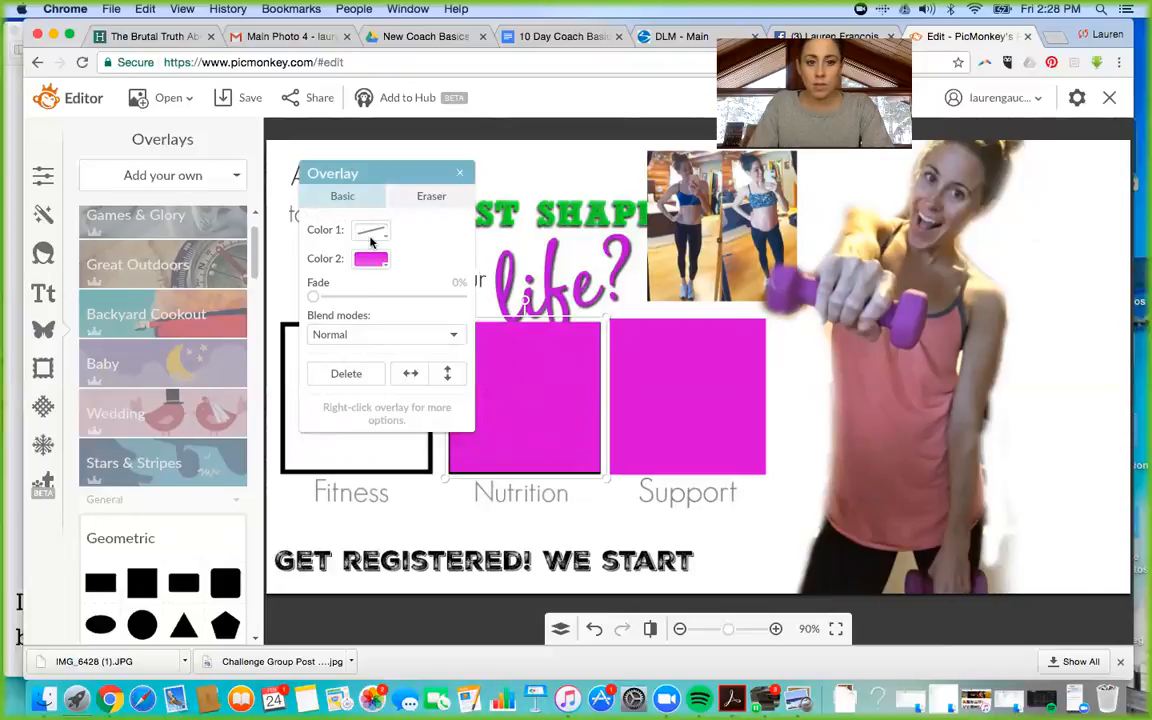
left_click(372, 239)
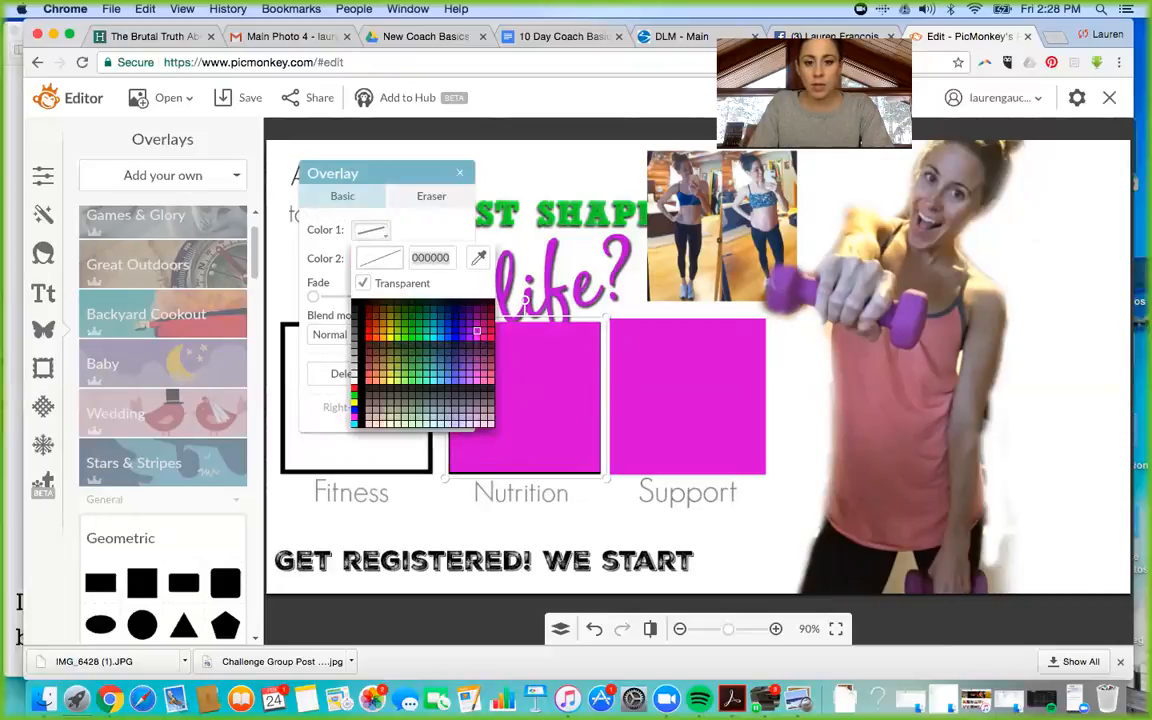
left_click(477, 330)
left_click(823, 388)
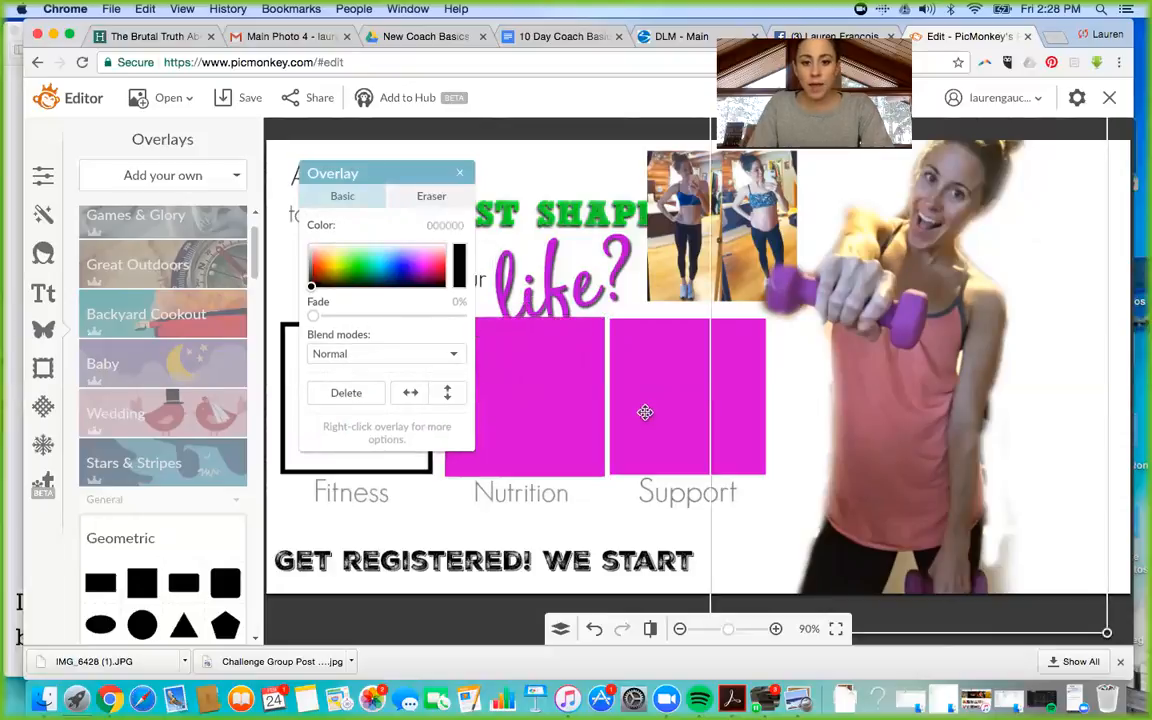
left_click(1118, 210)
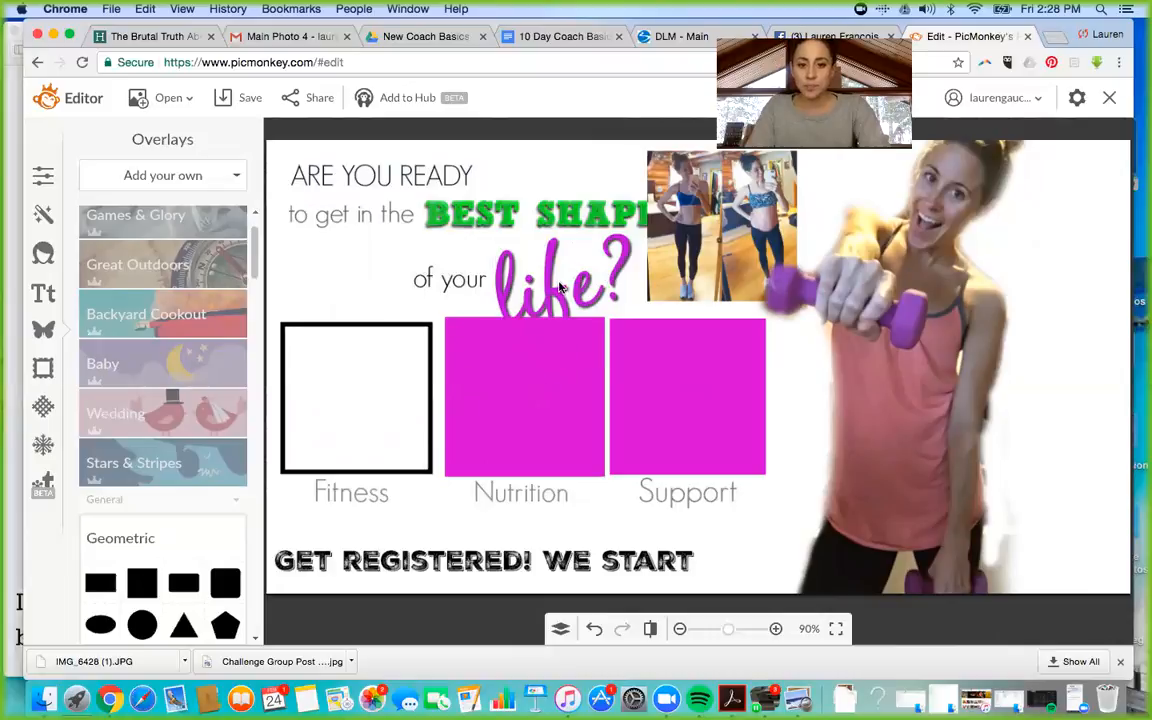
Shrink the magenta Nutrition square slightly and align it with the edges of the Nutrition box.
left_click(561, 387)
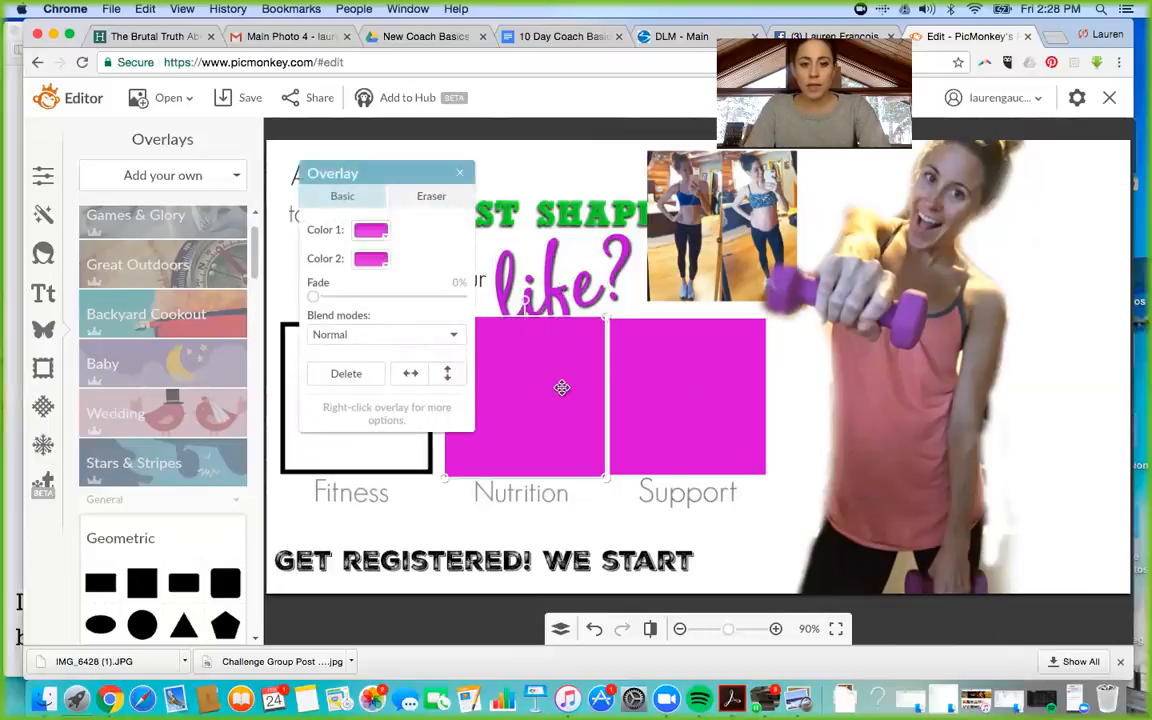
right_click(549, 360)
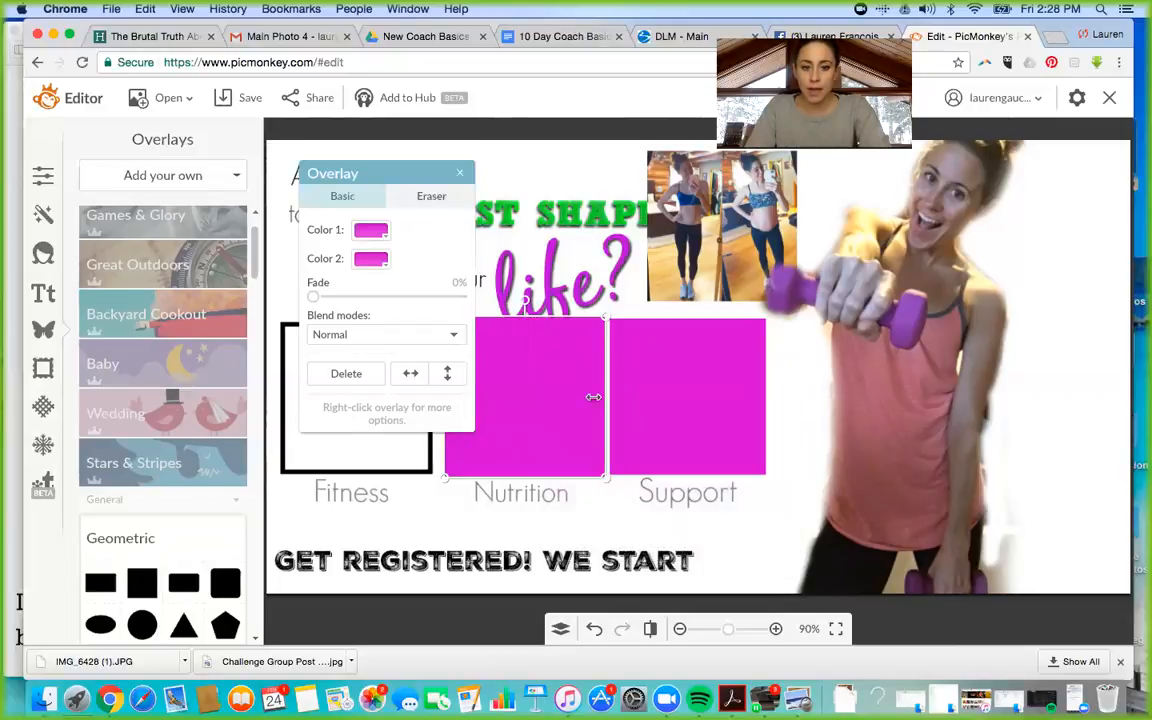
mouse_move(559, 345)
left_mouse_down()
mouse_move(559, 362)
mouse_move(558, 348)
left_mouse_up()
left_click_drag(610, 486, 603, 482)
left_click_drag(550, 432, 553, 432)
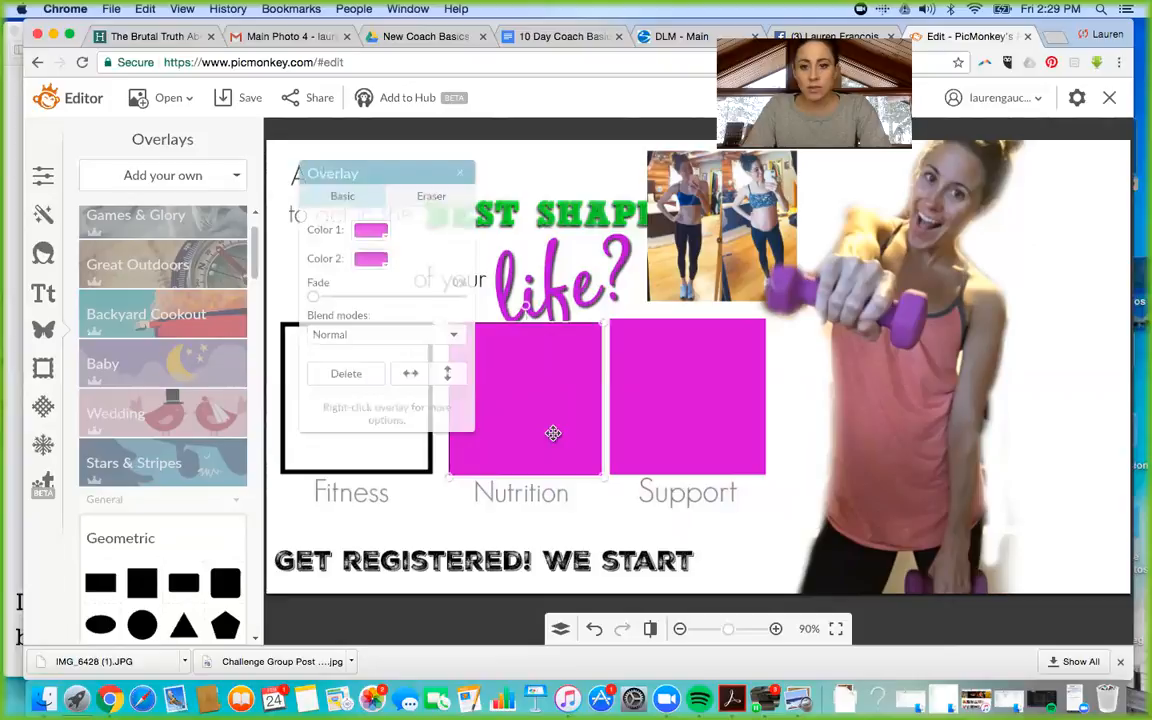
Shift the workout cut-out toward the canvas's right edge, clear of the before-and-after photo.
left_click(755, 252)
left_click_drag(755, 252, 833, 269)
left_click(750, 244)
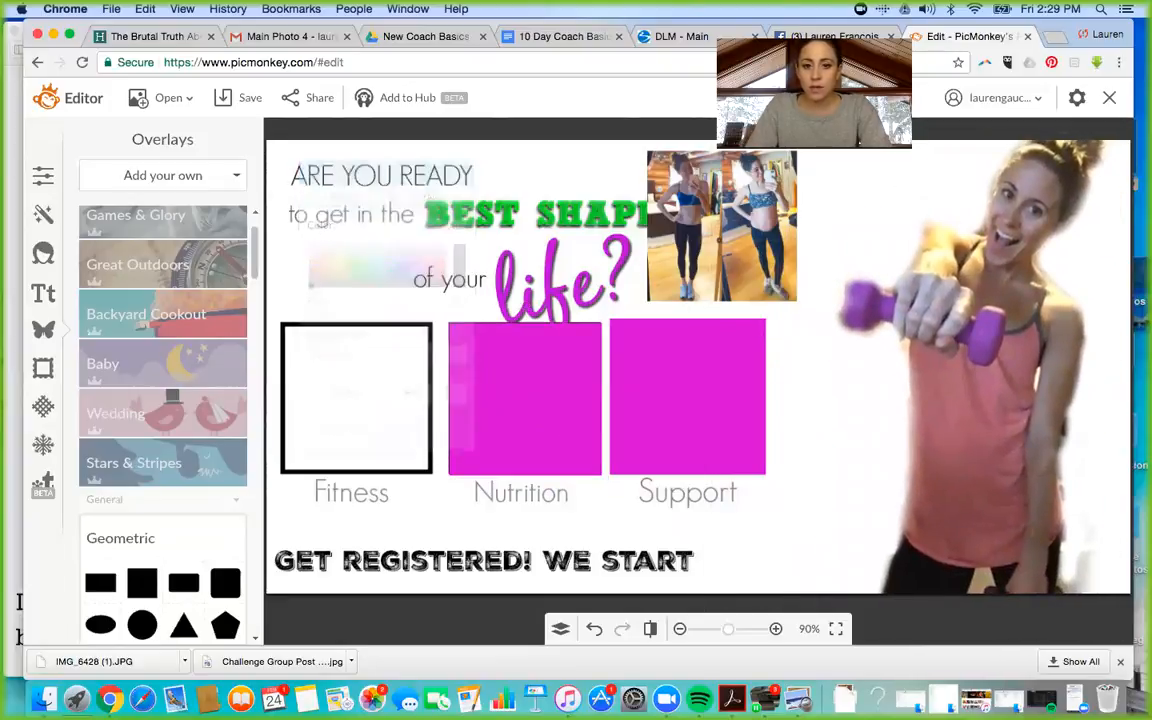
Bring the before-and-after photo to the front and center it on the magenta Support square so a thin border shows around it.
left_click_drag(683, 261, 664, 293)
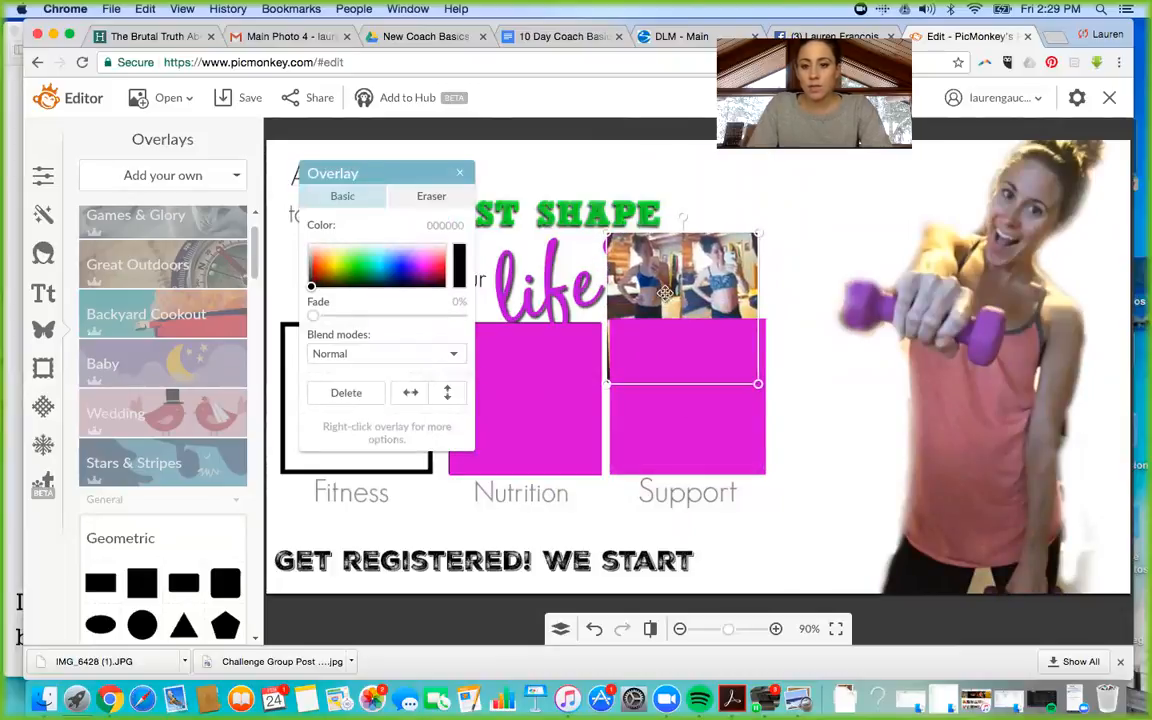
right_click(713, 288)
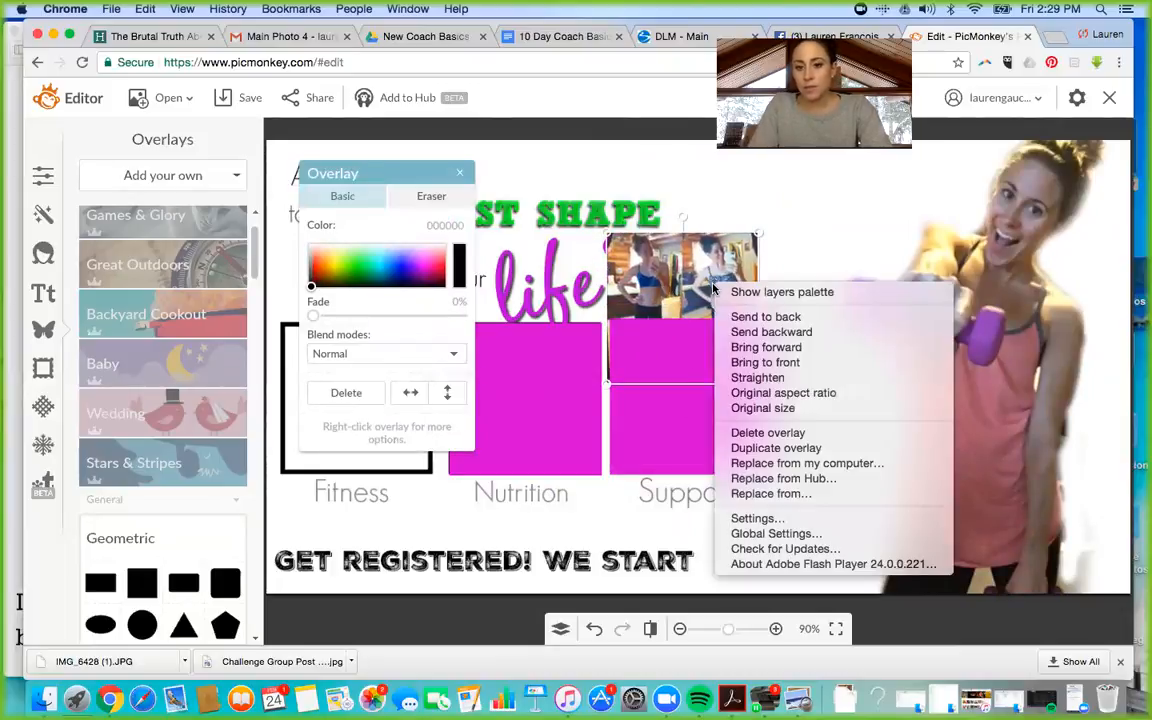
left_click(767, 334)
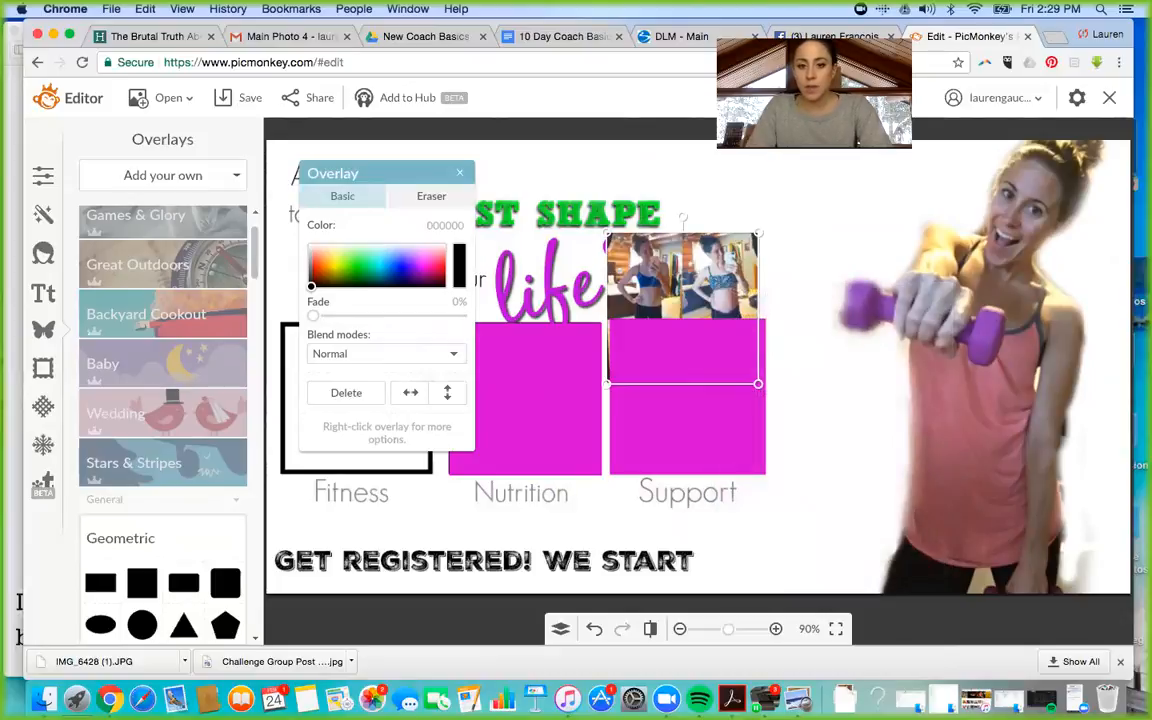
right_click(672, 284)
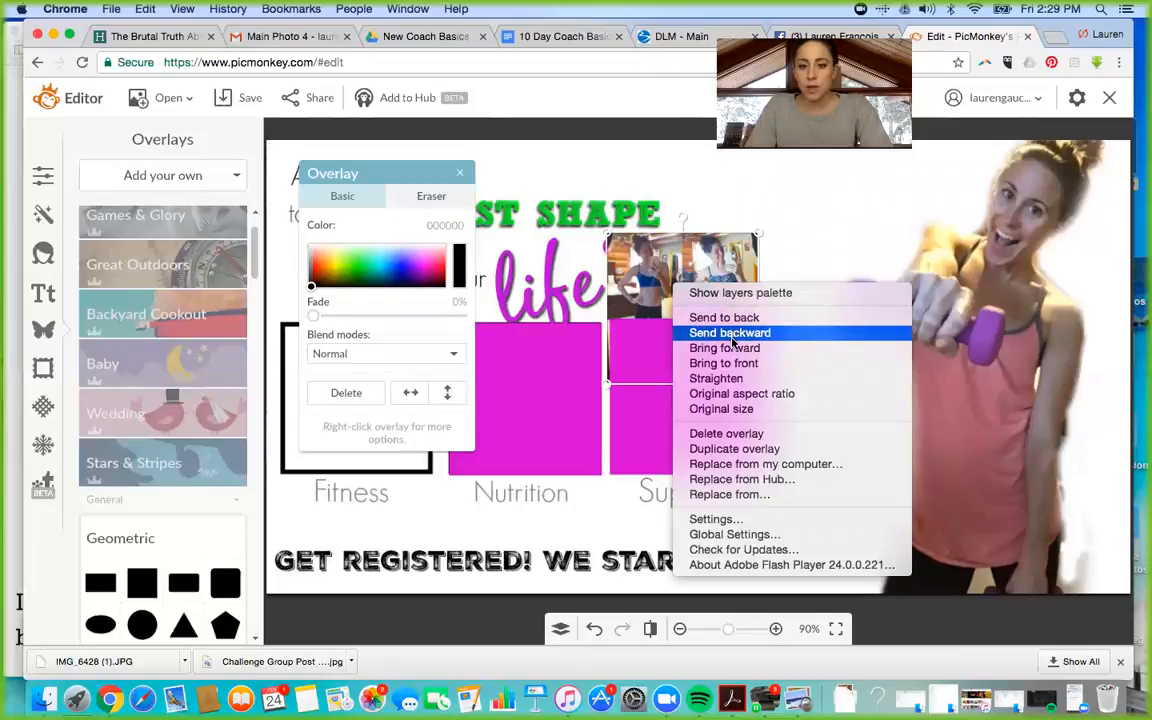
left_click(731, 364)
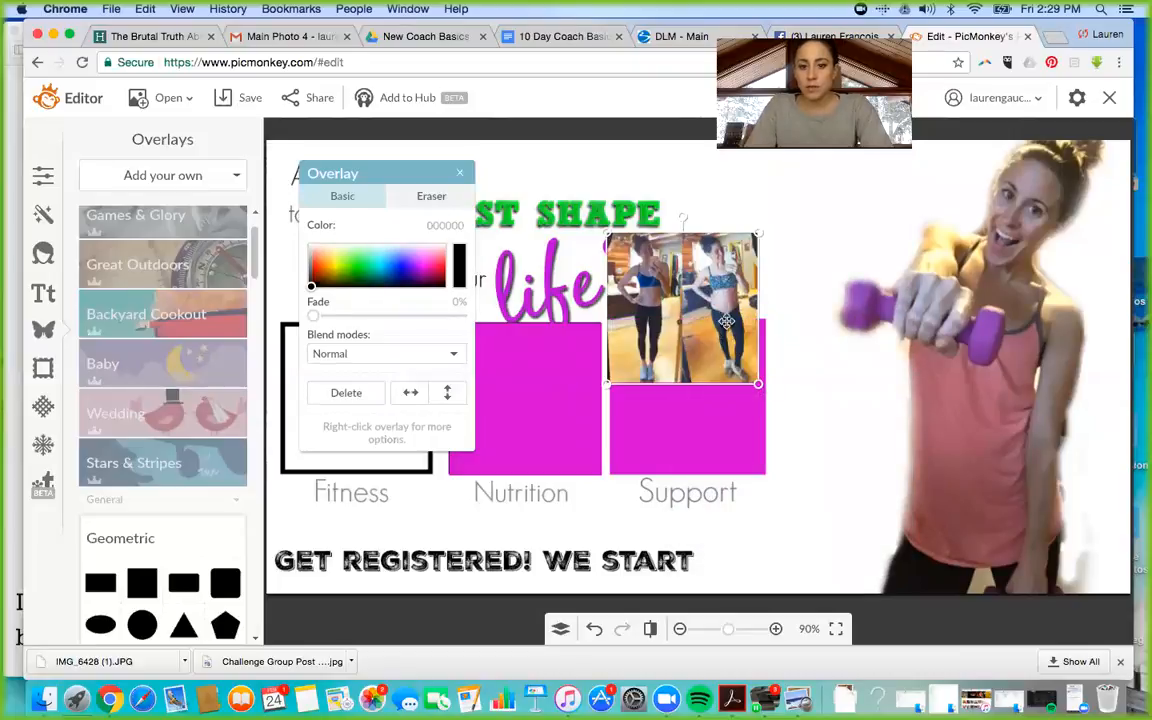
left_click_drag(717, 295, 722, 382)
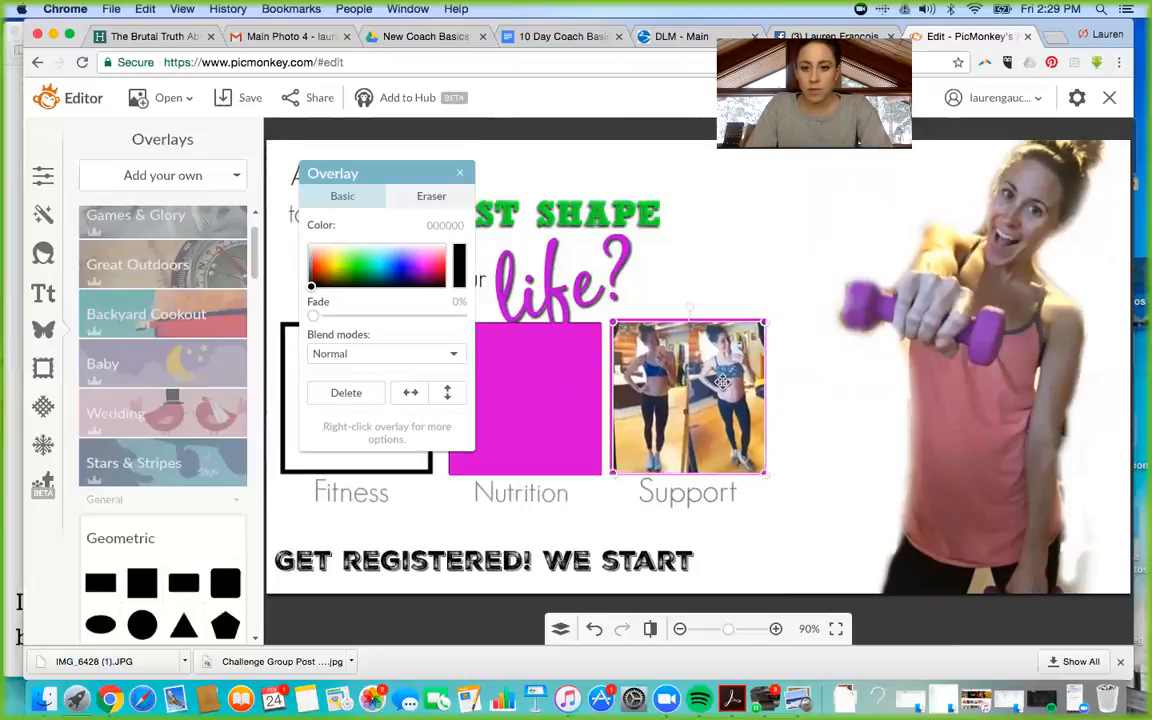
left_click(708, 274)
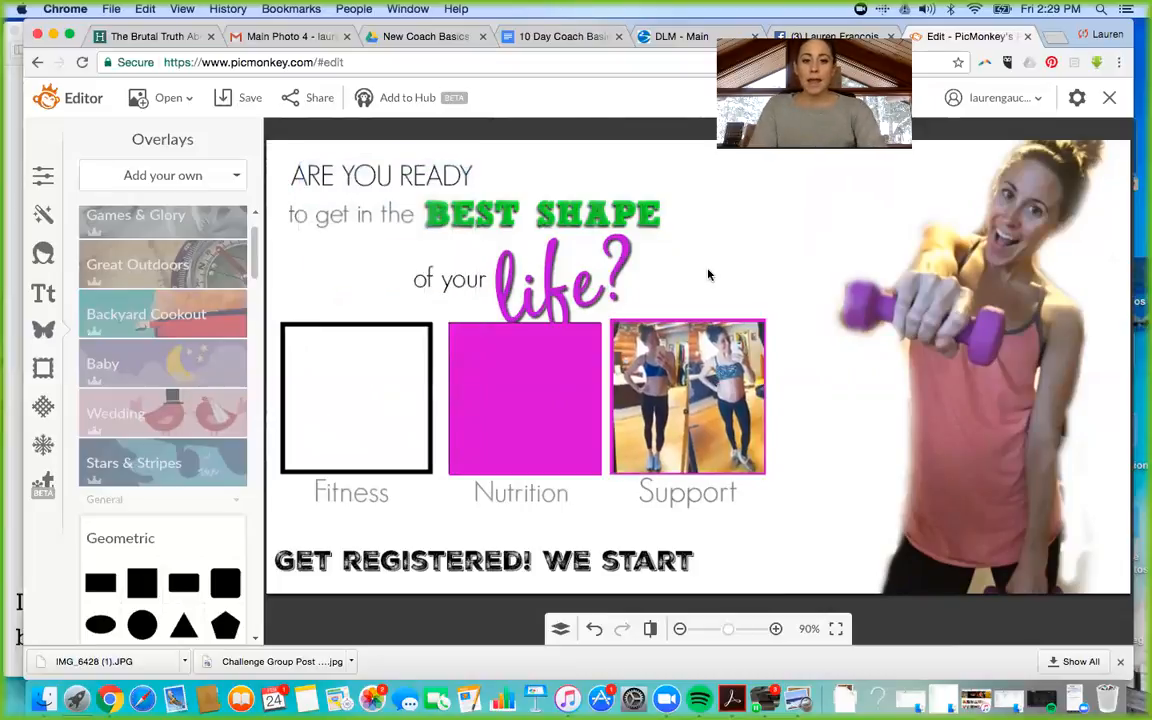
Check the save options for the challenge group post and return to the editor without saving.
left_click(243, 98)
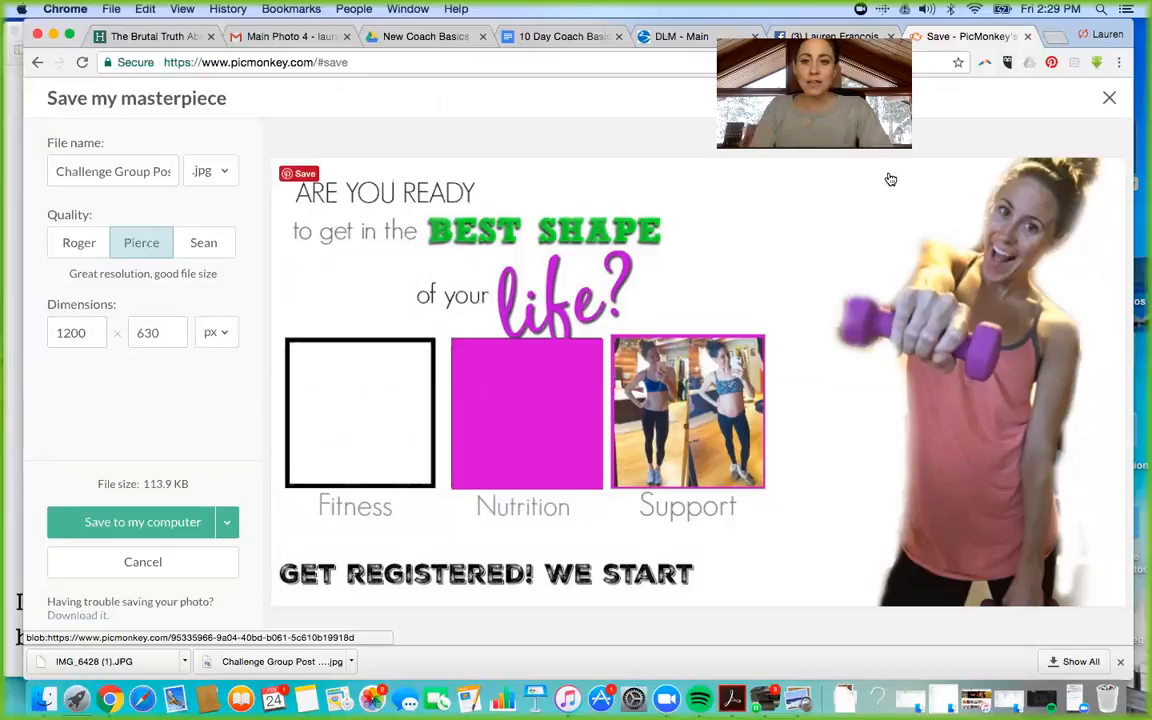
left_click(1109, 102)
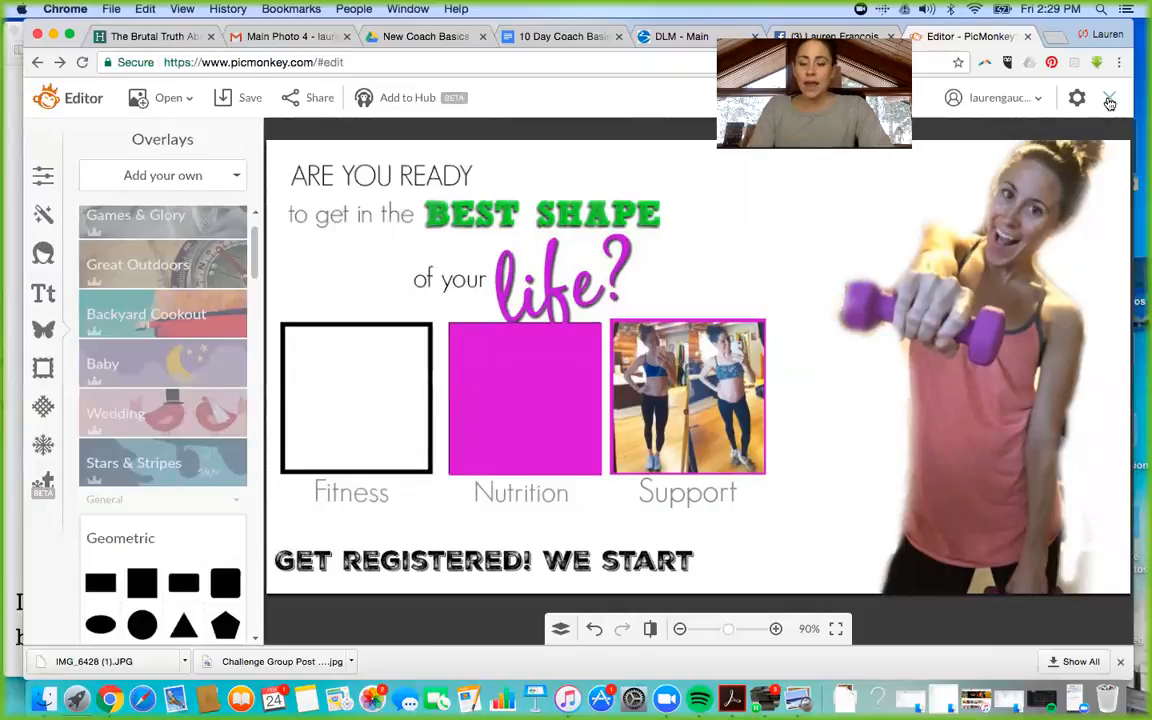